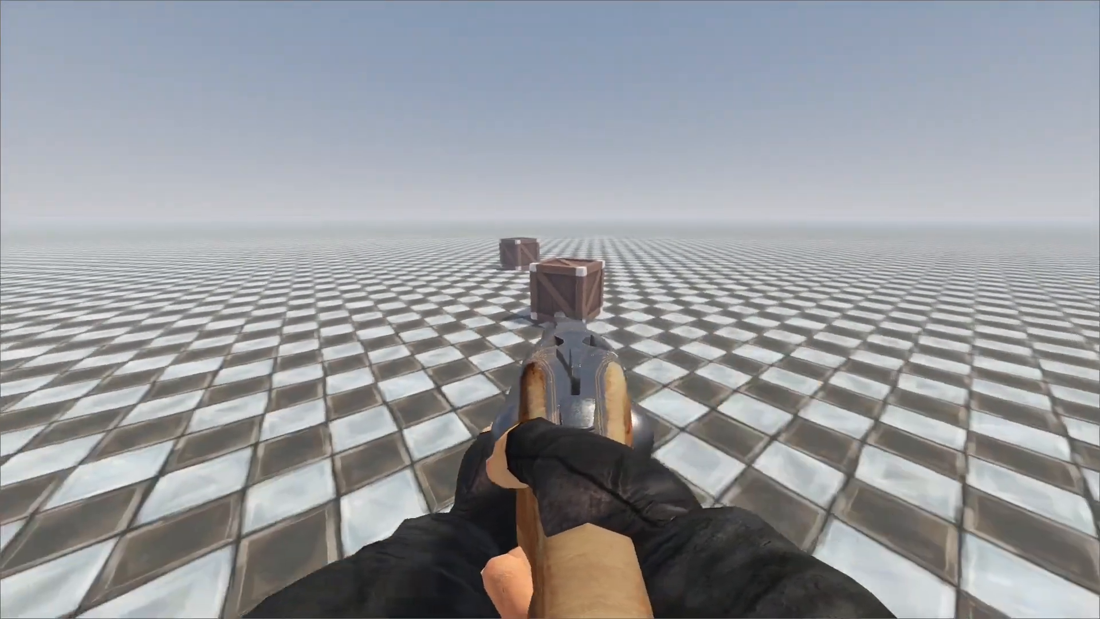
{"action": "left_click", "coordinate": [550, 309]}
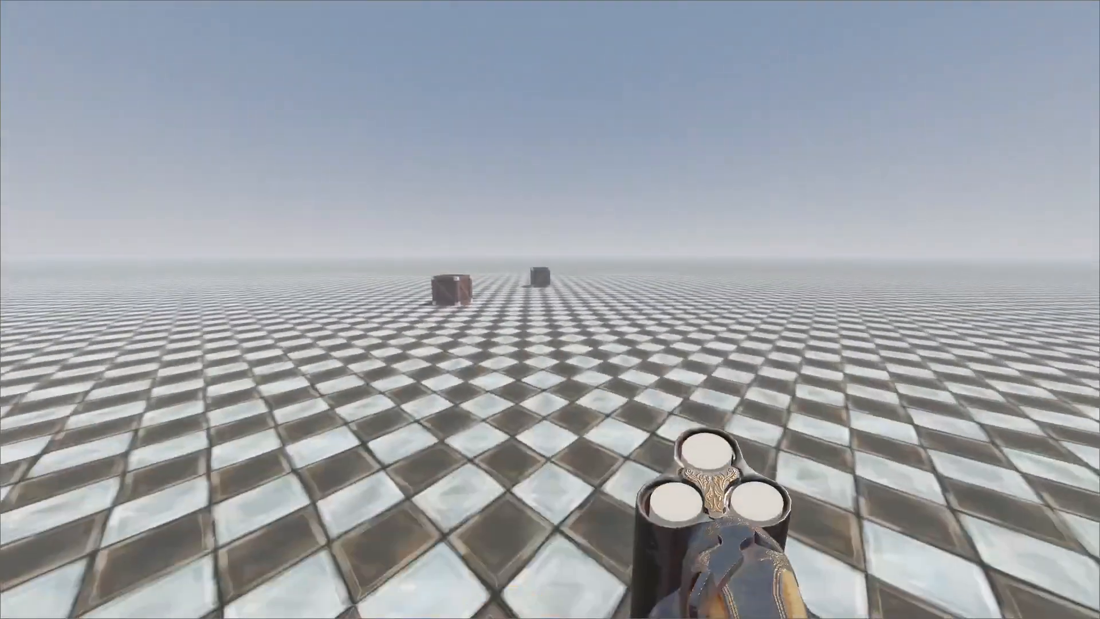
{"action": "key", "text": "w"}
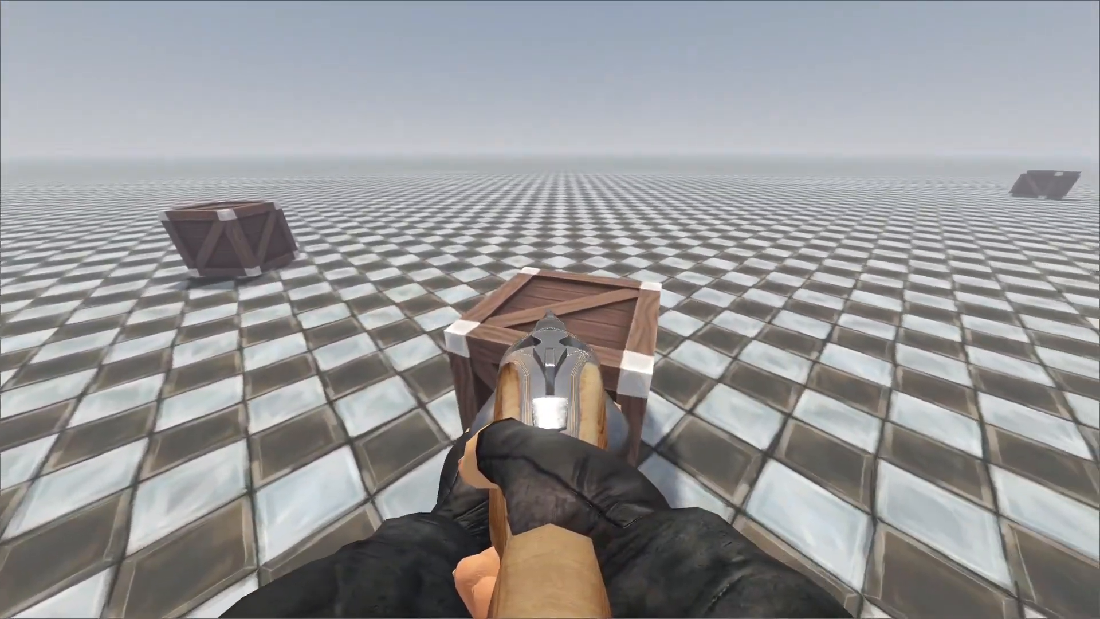
{"action": "left_click", "coordinate": [551, 310]}
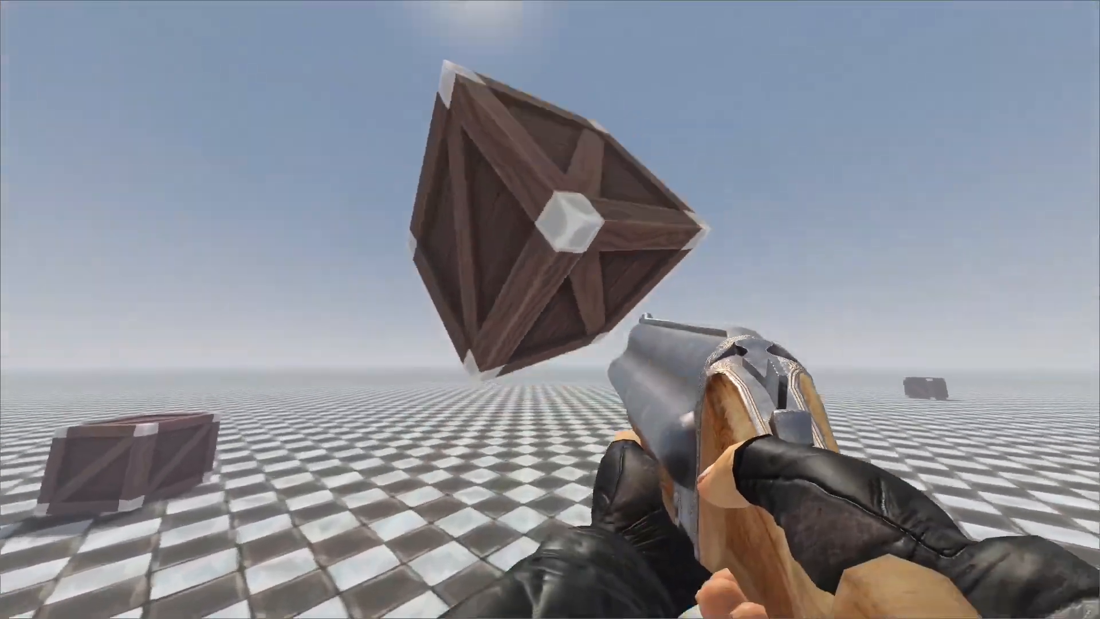
{"action": "left_click", "coordinate": [550, 309]}
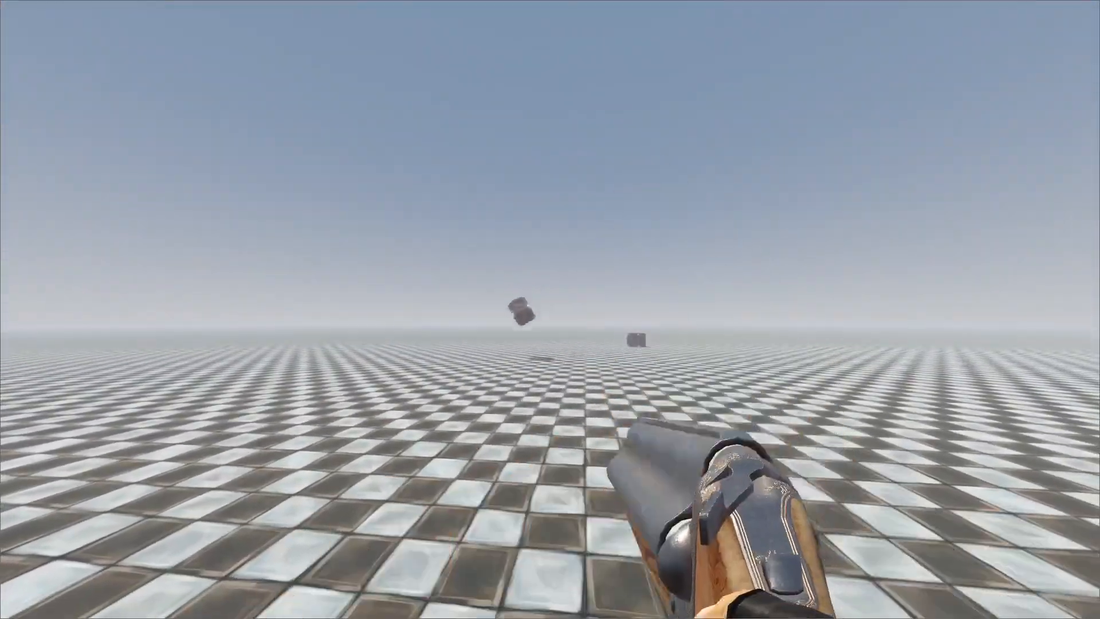
{"action": "key", "text": "w"}
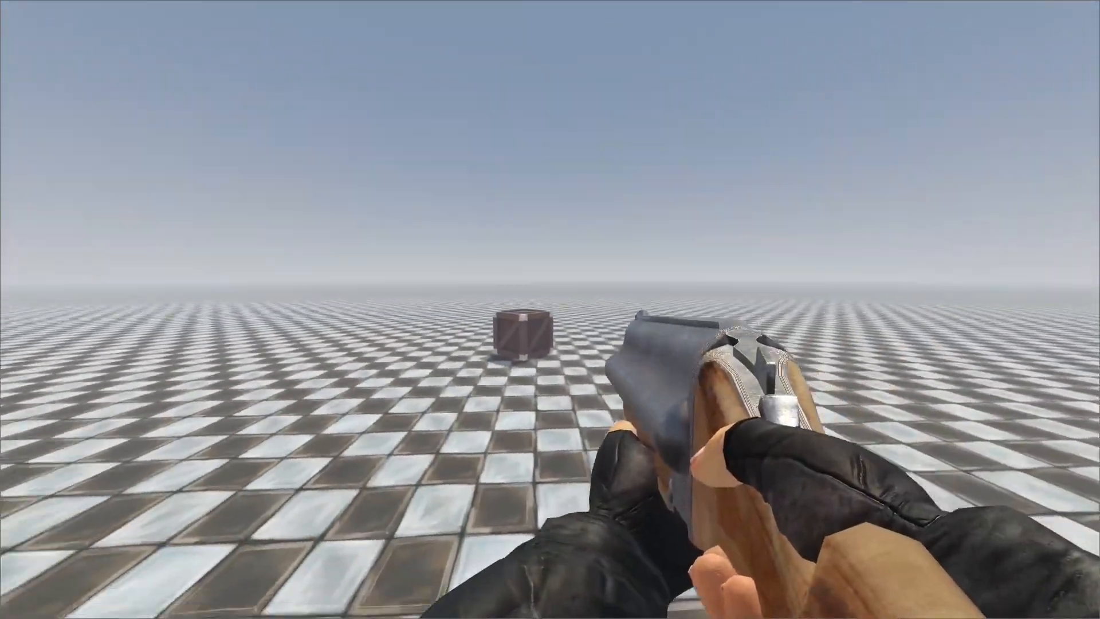
{"action": "key", "text": "w"}
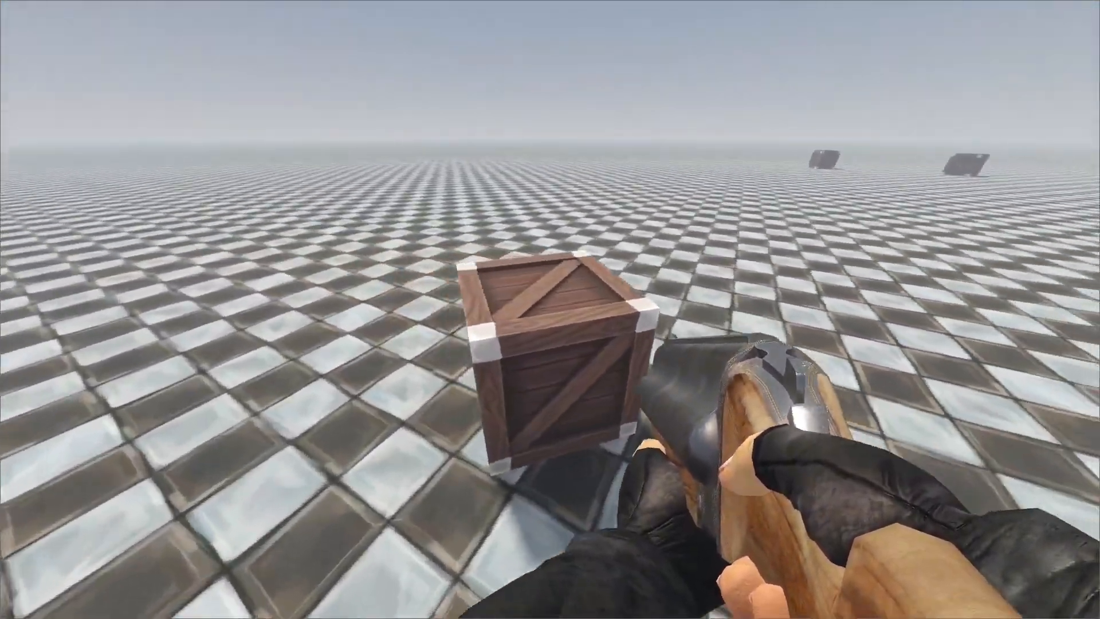
{"action": "left_click", "coordinate": [550, 310]}
{"action": "left_click", "coordinate": [550, 309]}
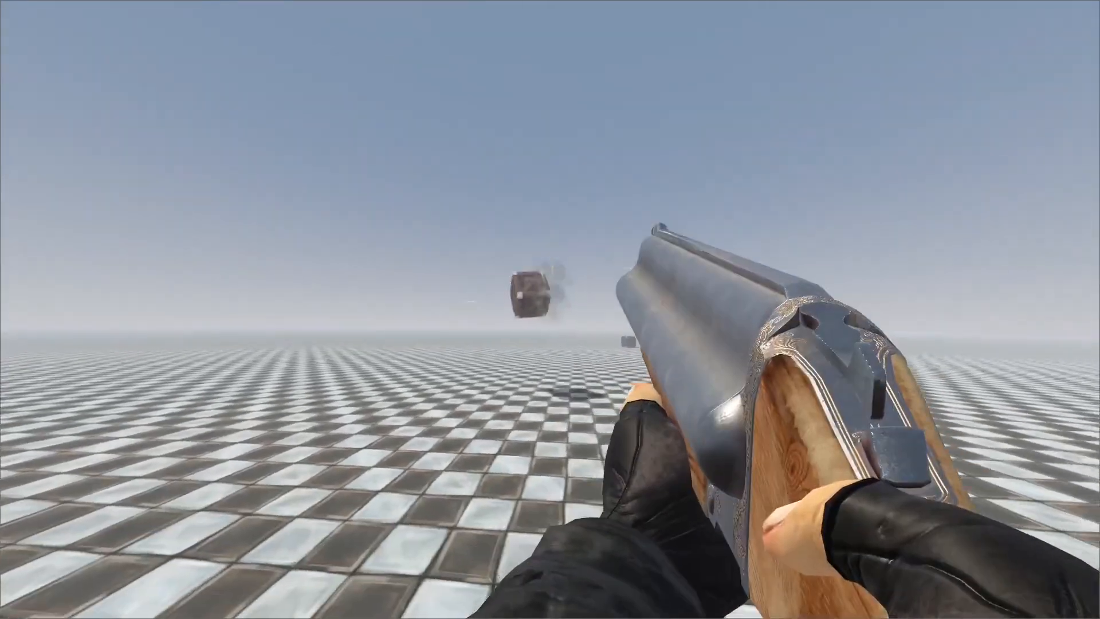
{"action": "key", "text": "r"}
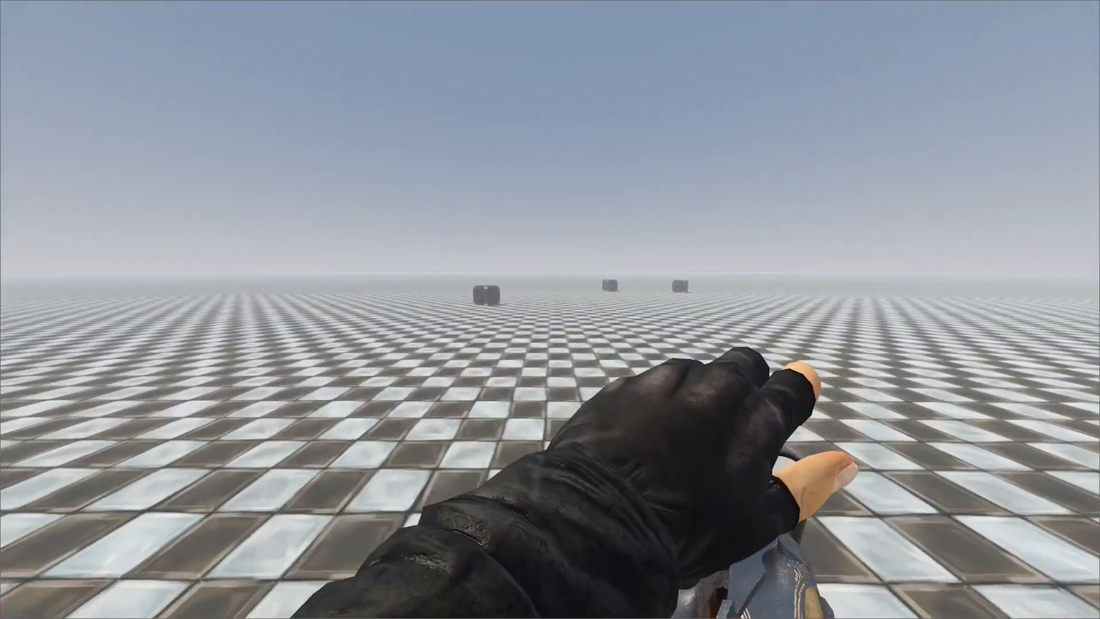
{"action": "key", "text": "w"}
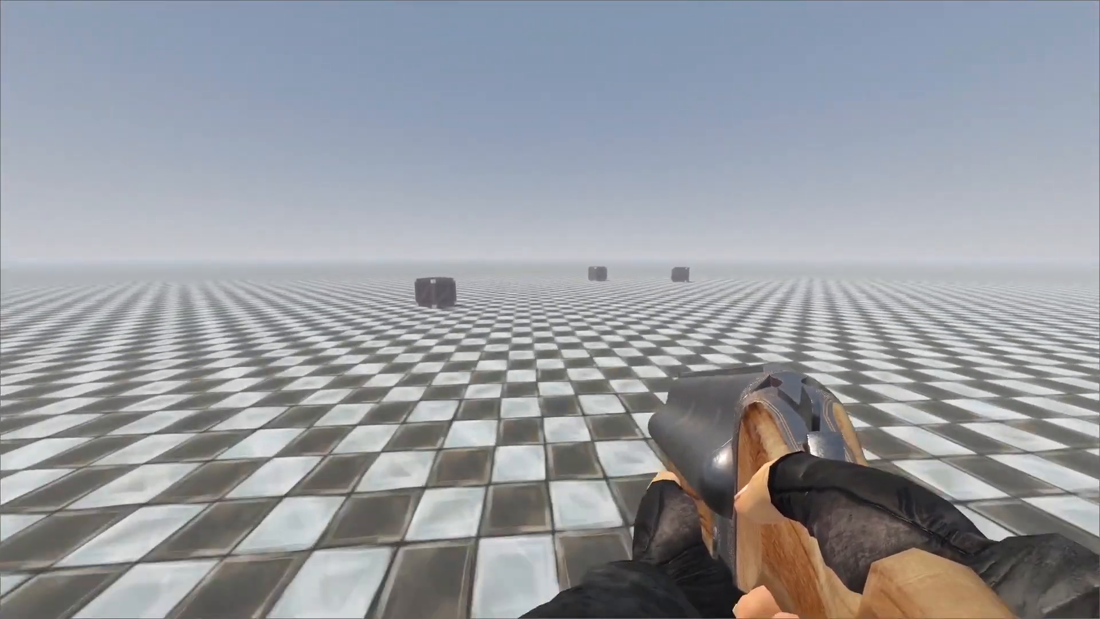
{"action": "key", "text": "w"}
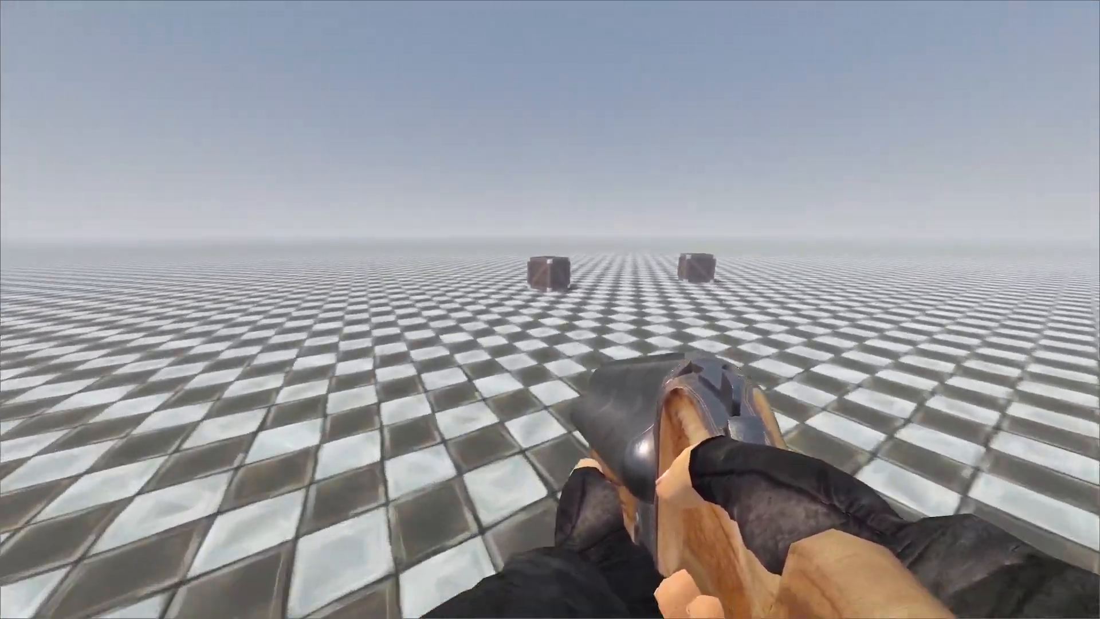
{"action": "key", "text": "w"}
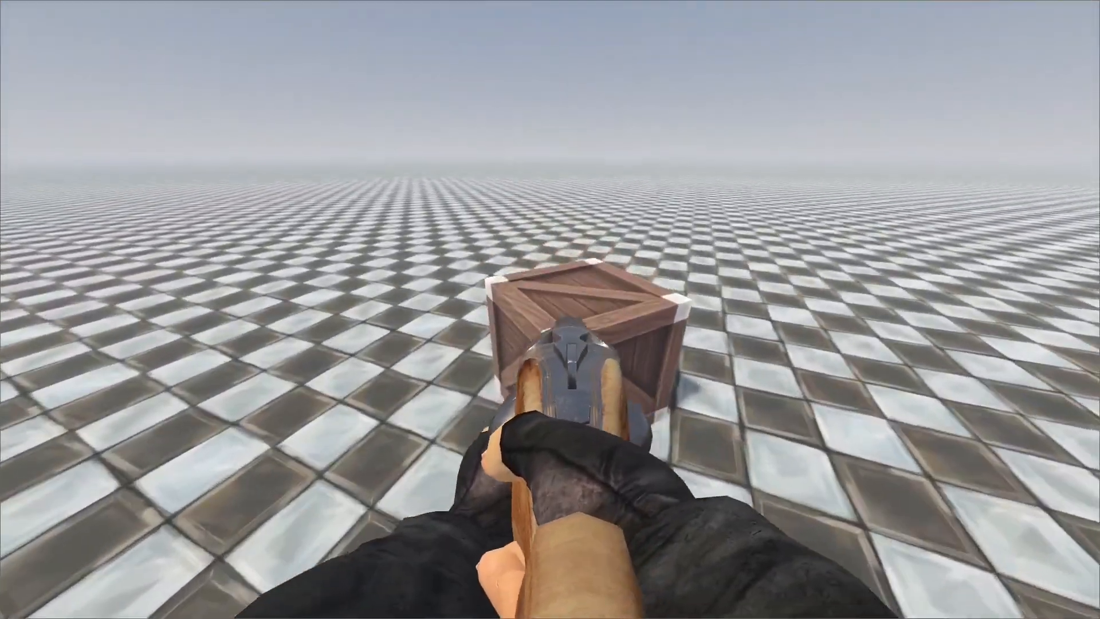
{"action": "left_click", "coordinate": [550, 310]}
{"action": "left_click", "coordinate": [550, 309]}
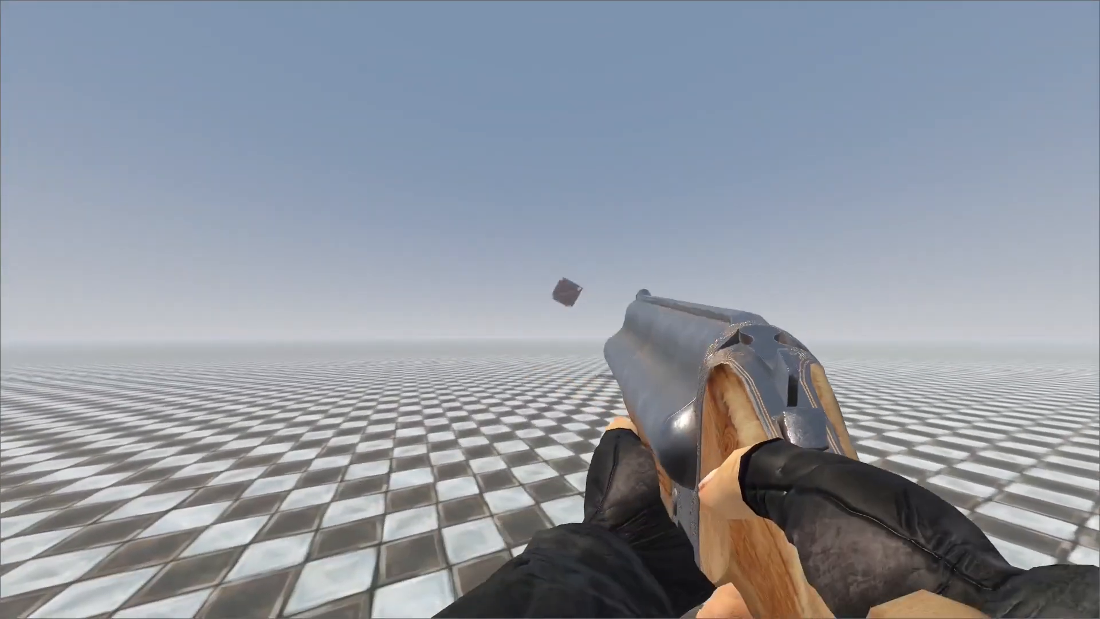
{"action": "key", "text": "3"}
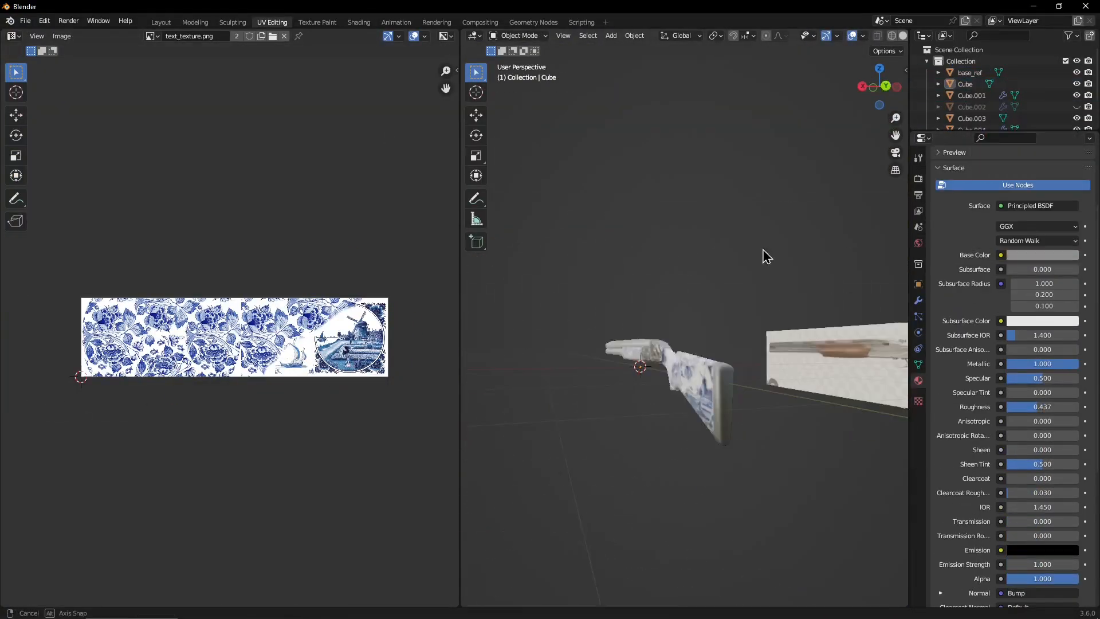
Examine the shotgun models from several angles, including the mesh topology of the closed shotgun in Edit Mode
{"action": "middle_click_drag", "start_coordinate": [761, 252], "coordinate": [539, 416]}
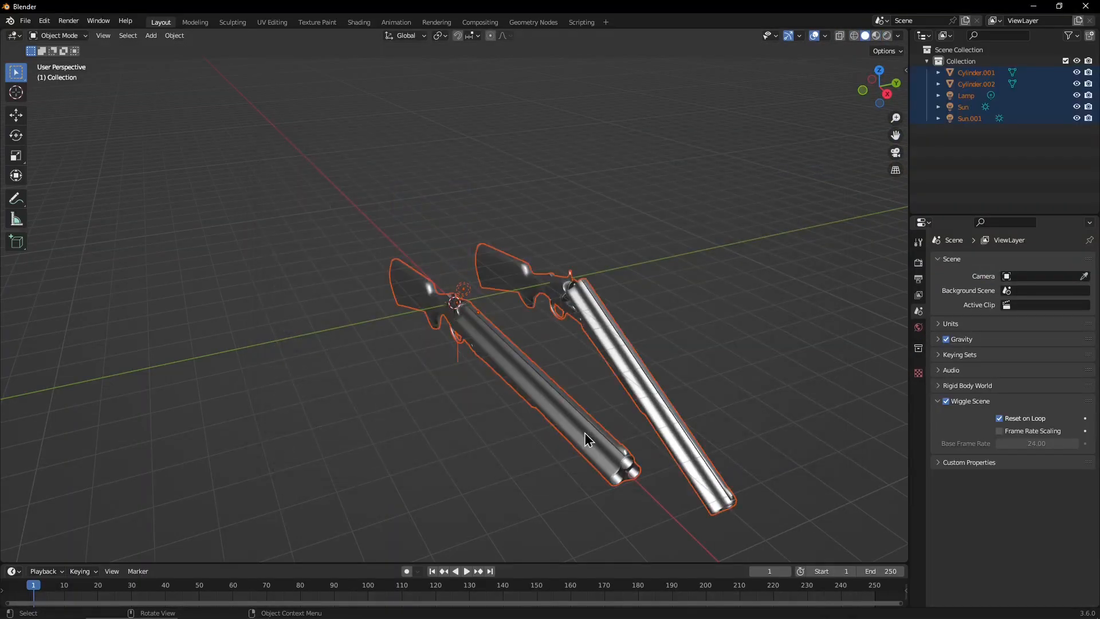
{"action": "scroll", "coordinate": [437, 445], "scroll_direction": "up", "scroll_amount": 11}
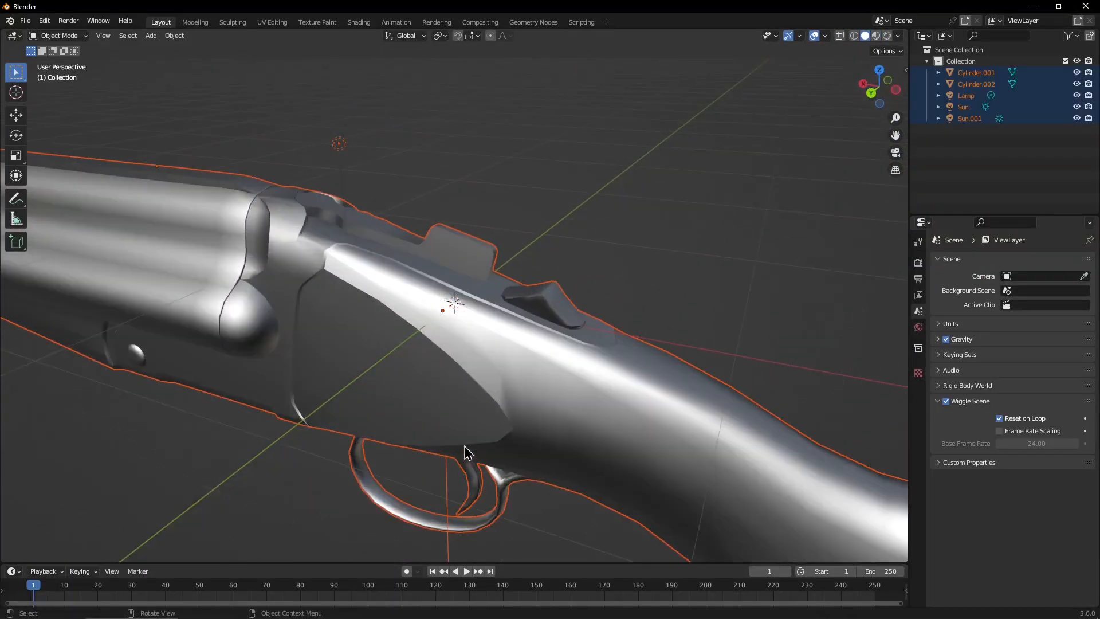
{"action": "middle_click_drag", "start_coordinate": [467, 449], "coordinate": [525, 433]}
{"action": "scroll", "coordinate": [536, 439], "scroll_direction": "down", "scroll_amount": 3}
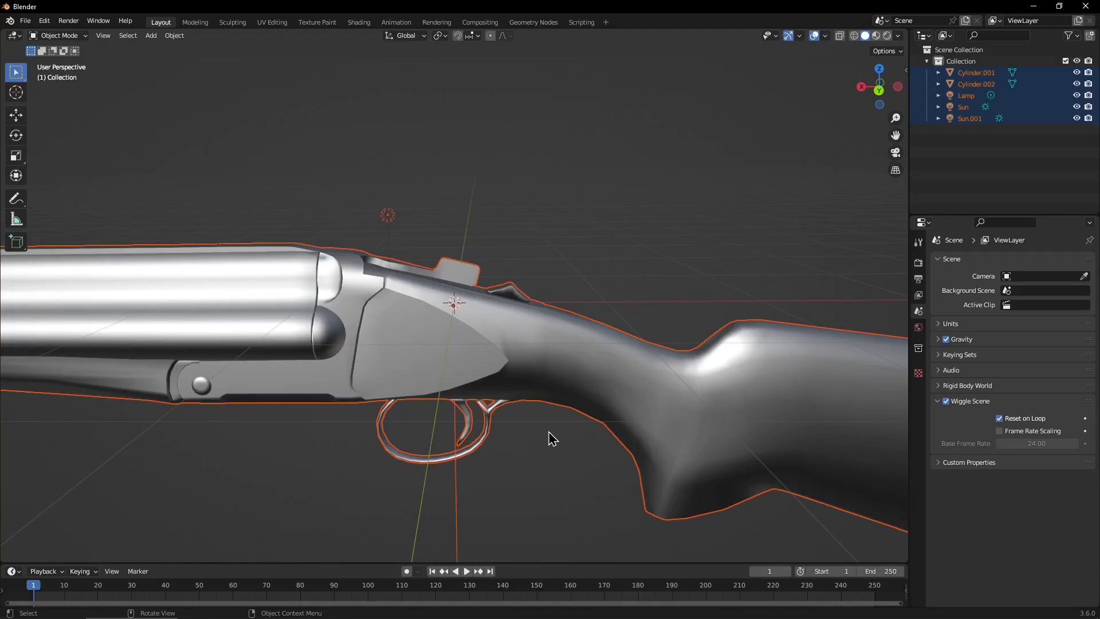
{"action": "scroll", "coordinate": [556, 437], "scroll_direction": "down", "scroll_amount": 3}
{"action": "left_click", "coordinate": [572, 346]}
{"action": "key", "text": "Tab"}
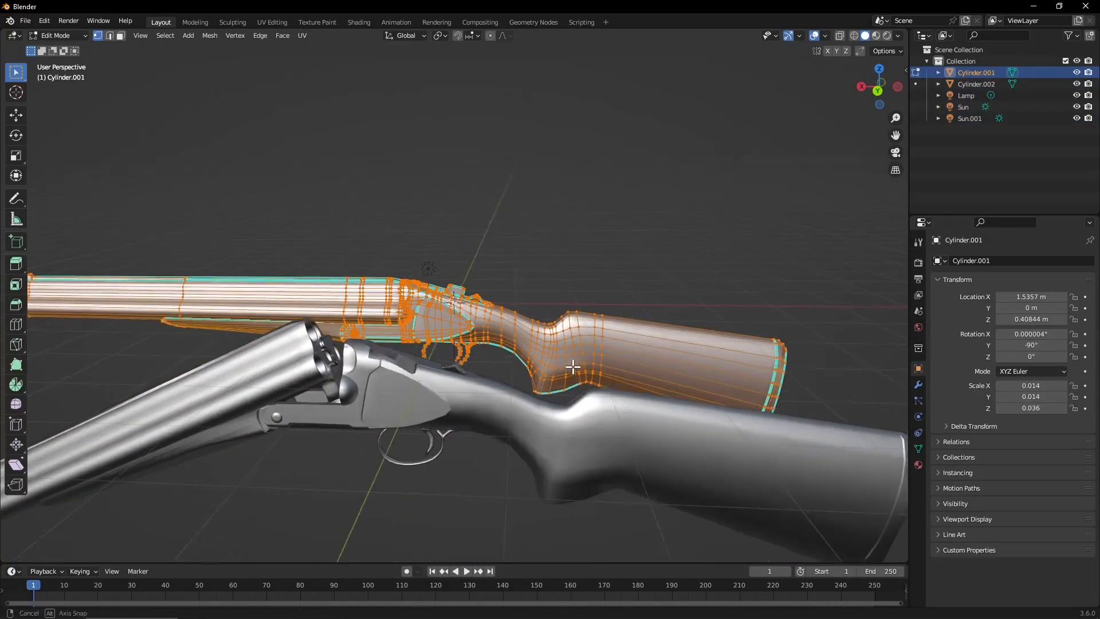
{"action": "middle_click_drag", "start_coordinate": [572, 363], "coordinate": [293, 373]}
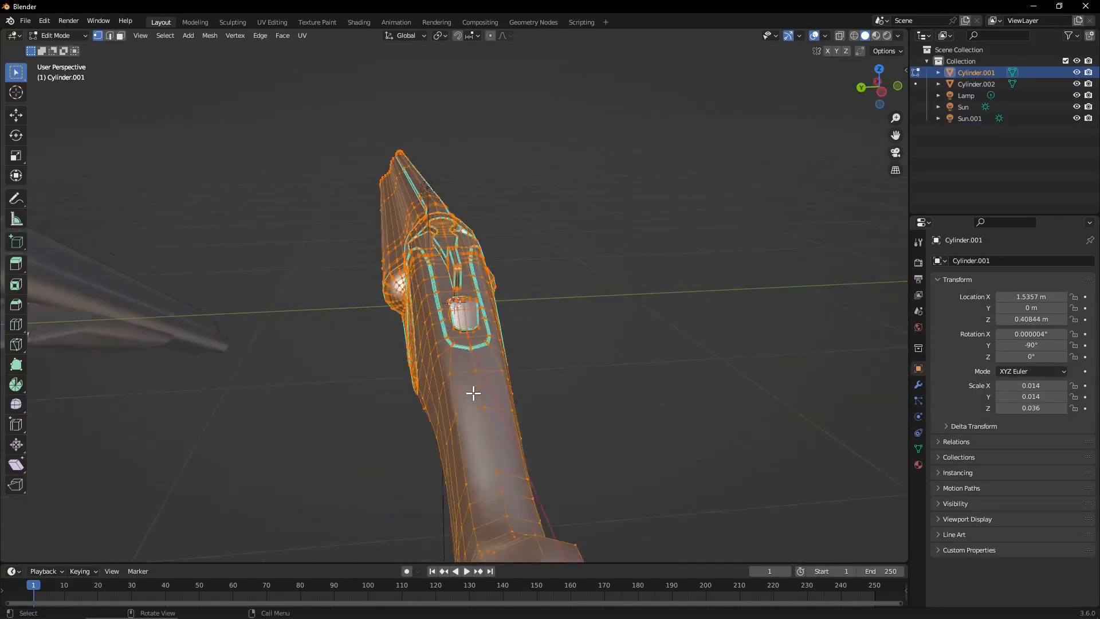
{"action": "middle_click_drag", "start_coordinate": [463, 380], "coordinate": [615, 392]}
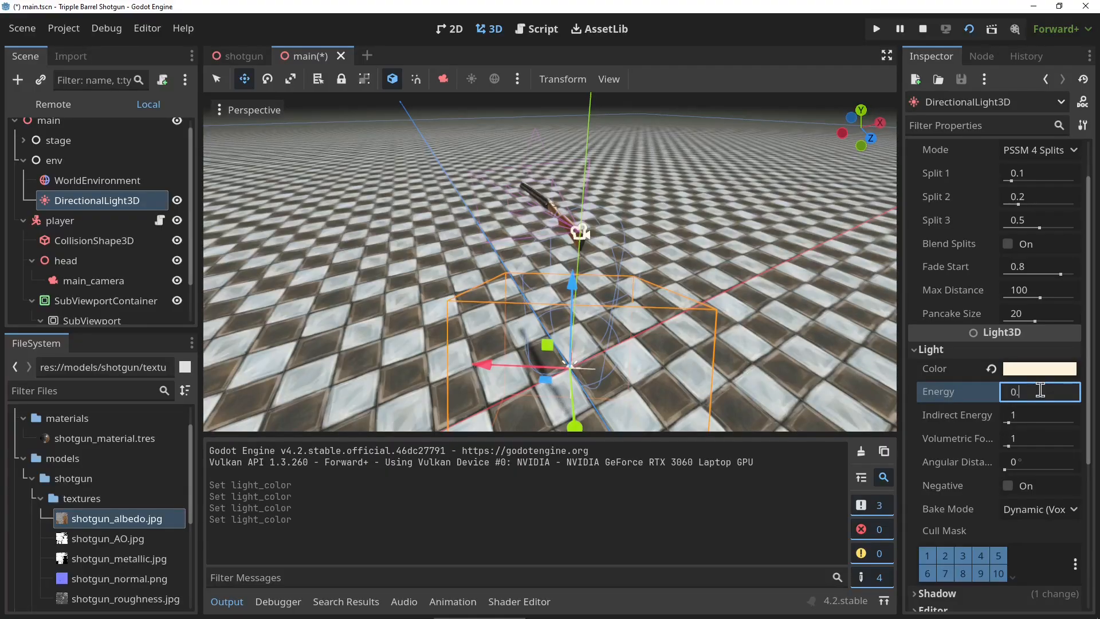
Set the DirectionalLight3D energy to 0.6 and reload the running scene
{"action": "type", "text": "6"}
{"action": "key", "text": "Return"}
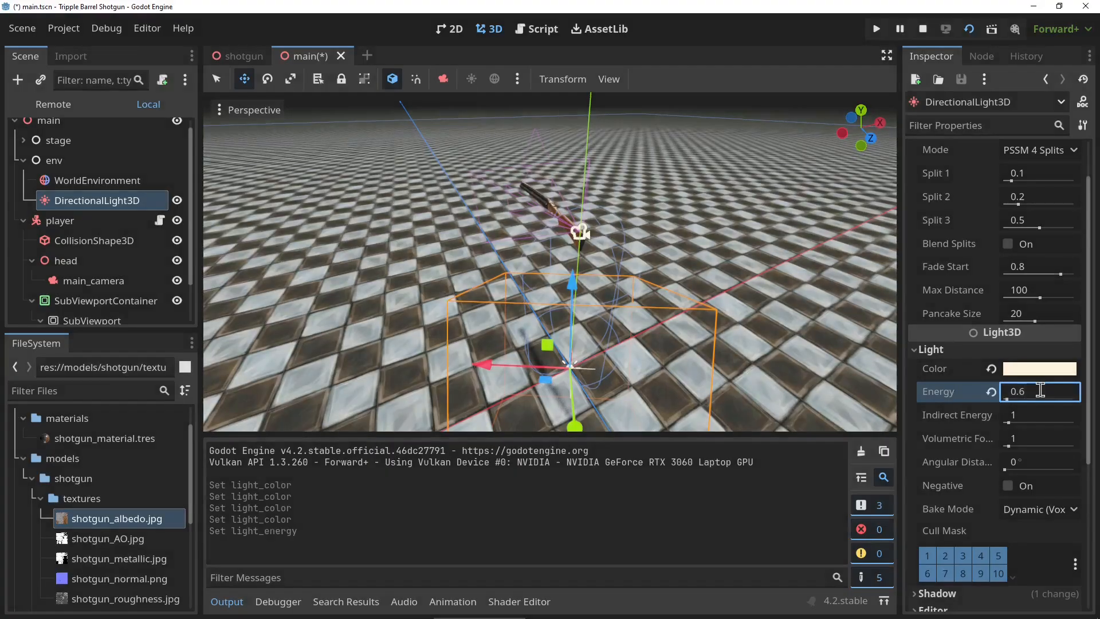
{"action": "left_click", "coordinate": [969, 32]}
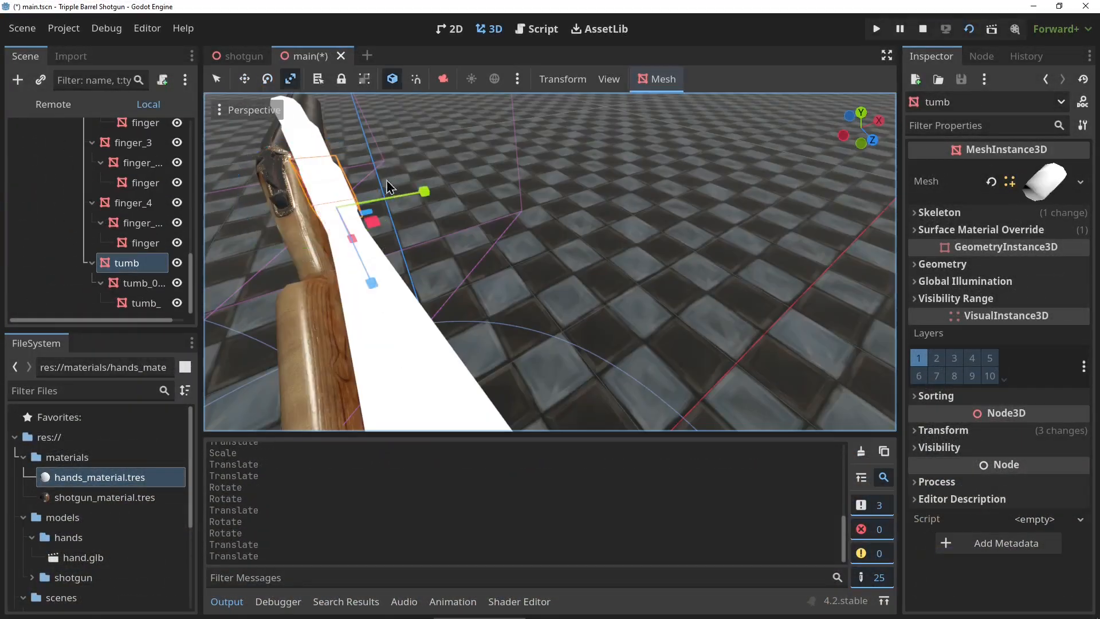
Pose the hand's thumb and finger meshes around the shotgun's grip by rotating and moving them
{"action": "key", "text": "ctrl+a"}
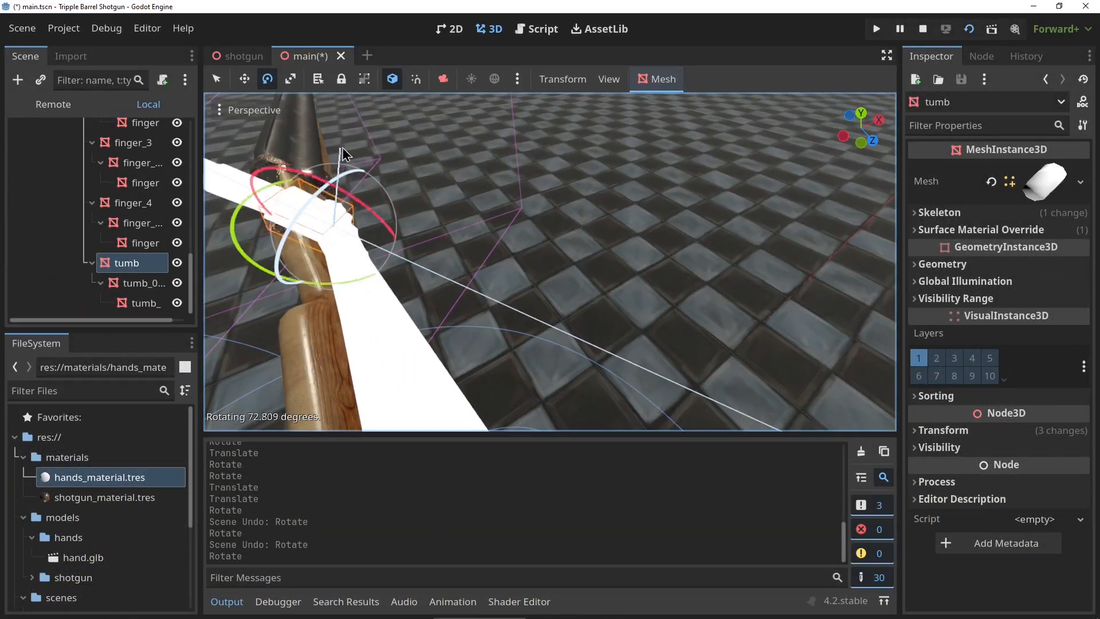
{"action": "left_click", "coordinate": [445, 167]}
{"action": "left_click", "coordinate": [126, 262]}
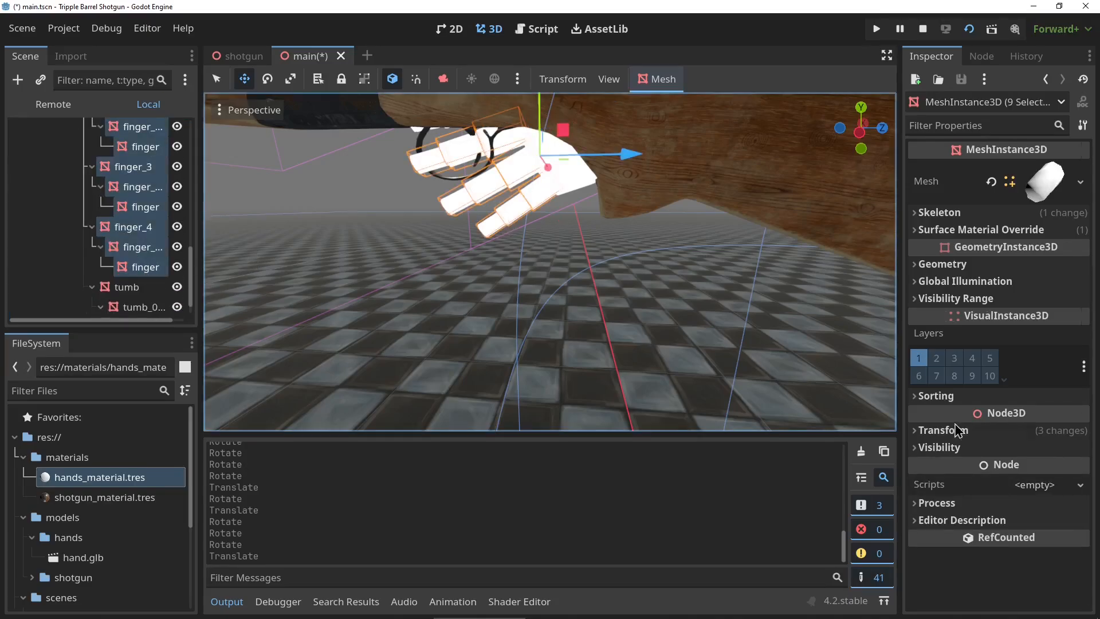
{"action": "middle_click_drag", "start_coordinate": [875, 427], "coordinate": [599, 253]}
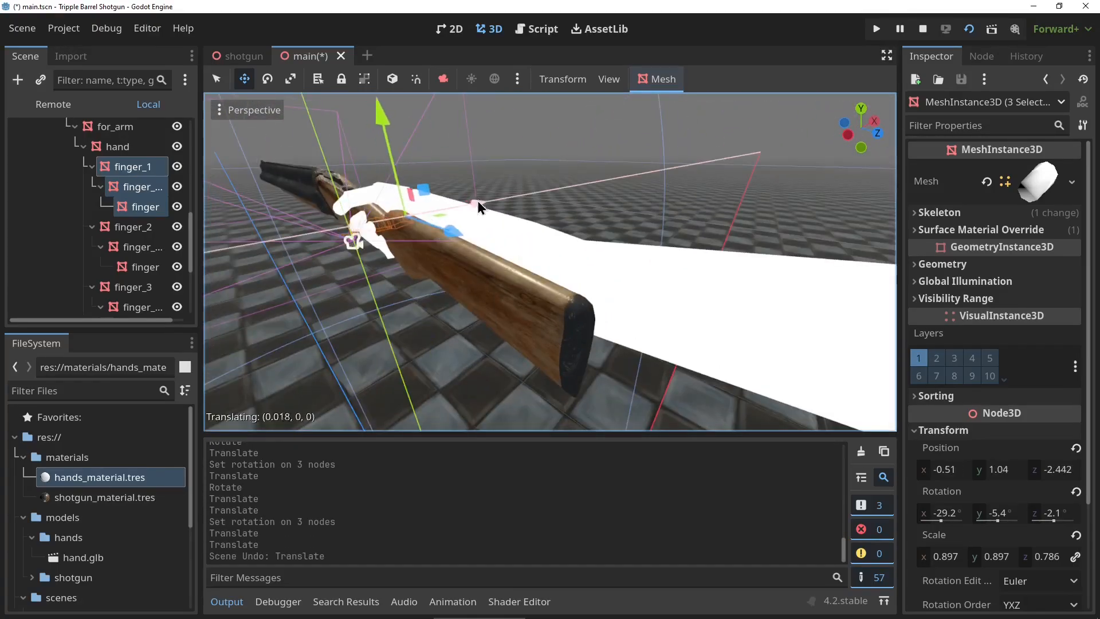
{"action": "key", "text": "F5"}
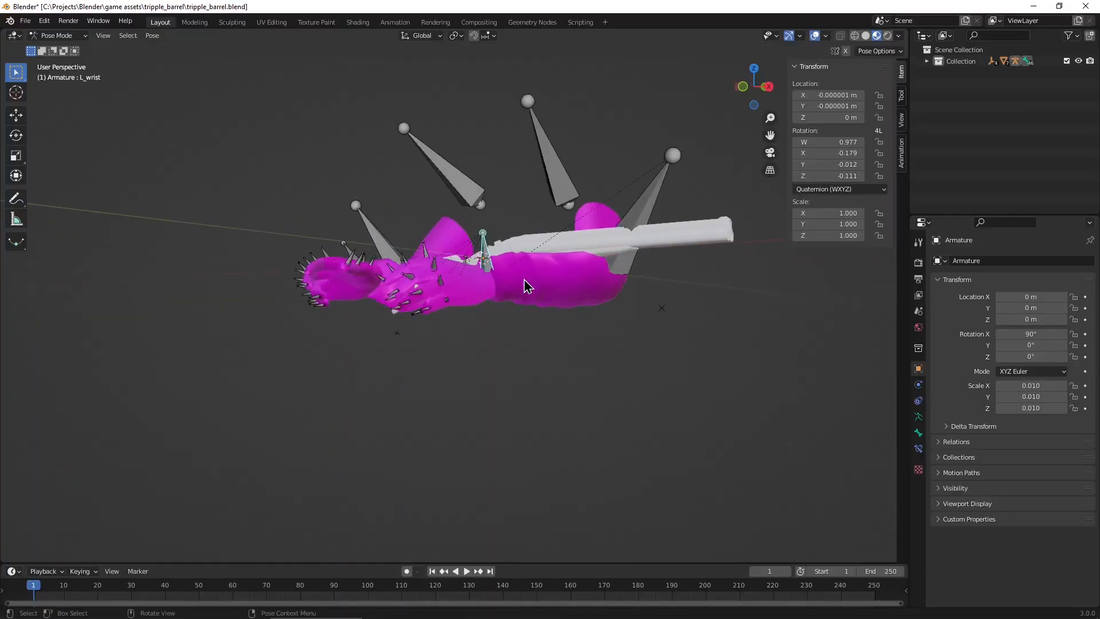
Try rotating a bone of the arm rig in Pose Mode and undo the rotation
{"action": "left_click", "coordinate": [536, 268]}
{"action": "middle_click_drag", "start_coordinate": [535, 268], "coordinate": [510, 287]}
{"action": "key", "text": "r"}
{"action": "left_click", "coordinate": [550, 307]}
{"action": "key", "text": "ctrl+z"}
{"action": "key", "text": "Tab"}
{"action": "key", "text": "Tab"}
{"action": "middle_click_drag", "start_coordinate": [421, 269], "coordinate": [476, 287]}
{"action": "key", "text": "Tab"}
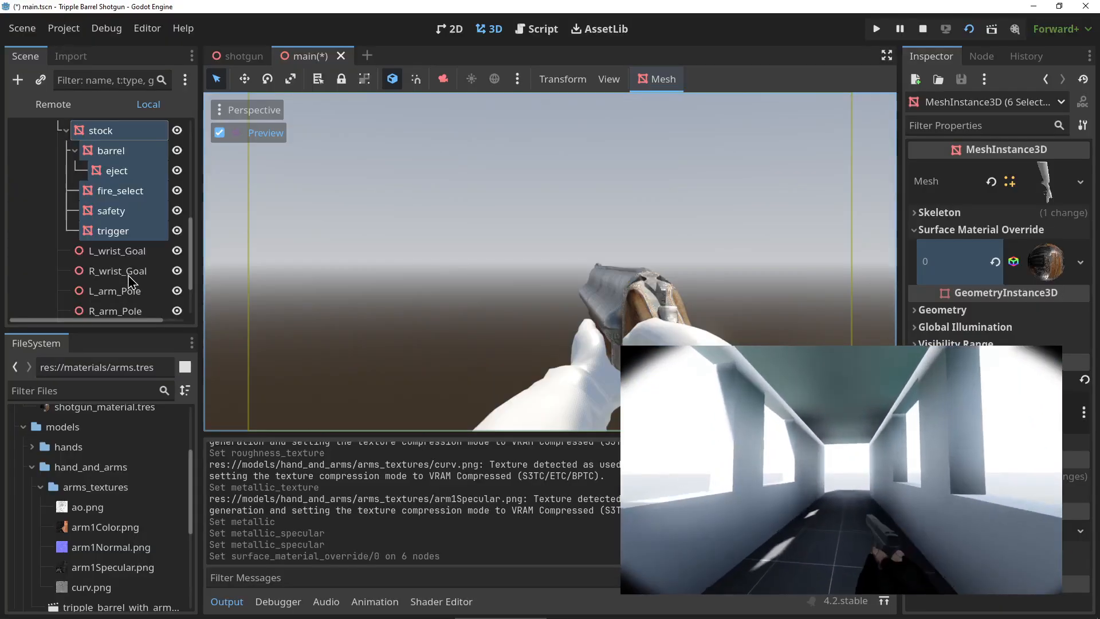
Load the arms material as the surface material override of armmesh and reload the running scene to check it
{"action": "scroll", "coordinate": [132, 285], "scroll_direction": "down", "scroll_amount": 2}
{"action": "left_click", "coordinate": [127, 303]}
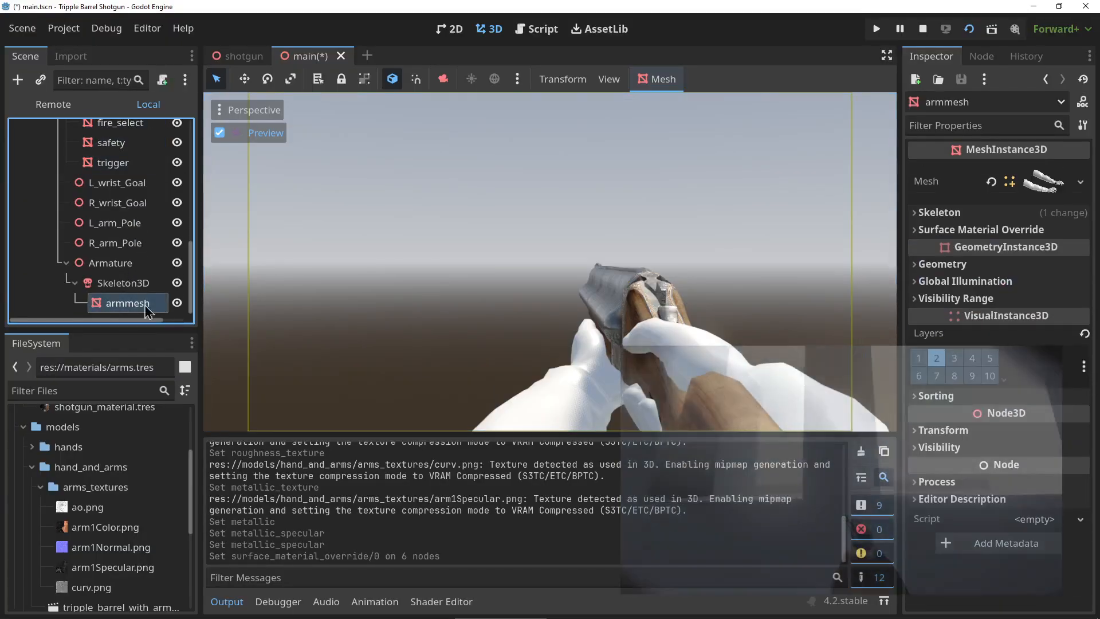
{"action": "left_click", "coordinate": [981, 229]}
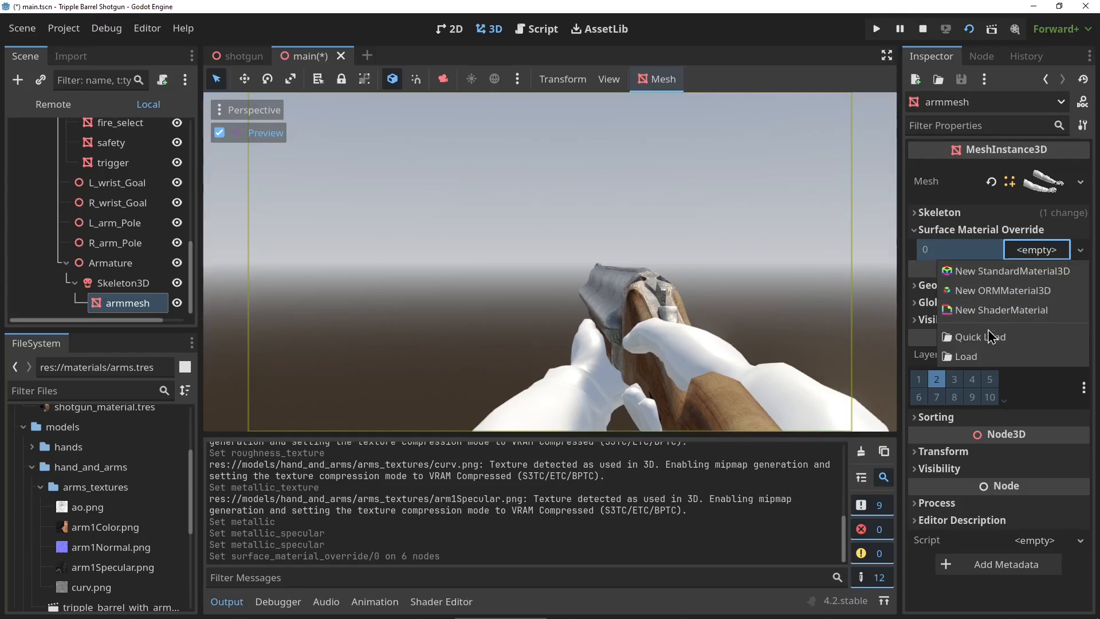
{"action": "left_click", "coordinate": [985, 343]}
{"action": "double_click", "coordinate": [467, 258]}
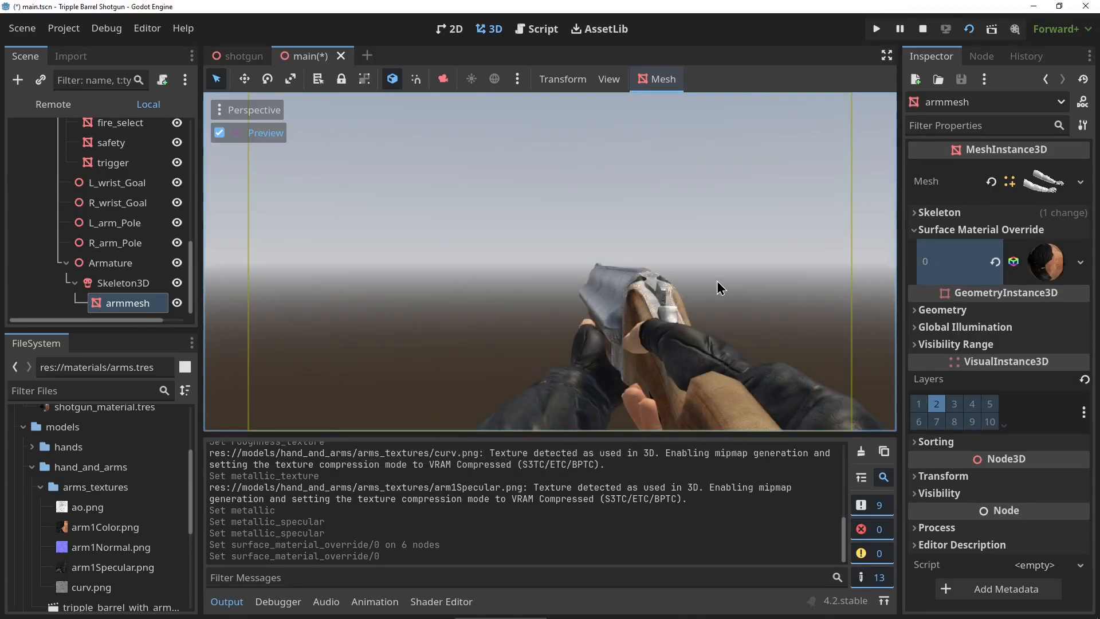
{"action": "left_click", "coordinate": [969, 34]}
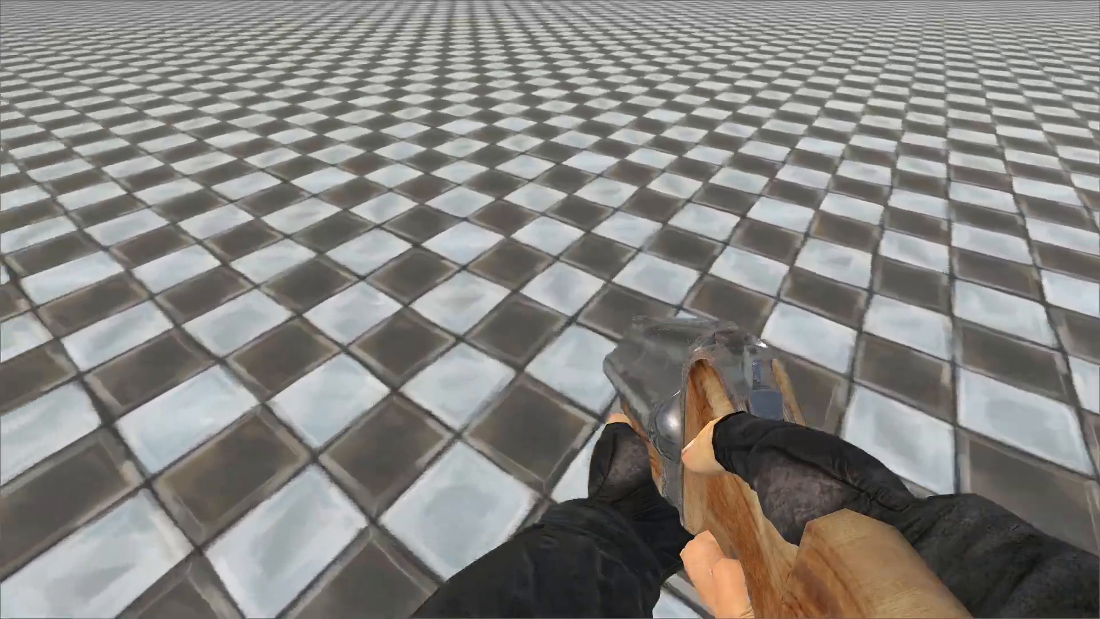
{"action": "key", "text": "Escape"}
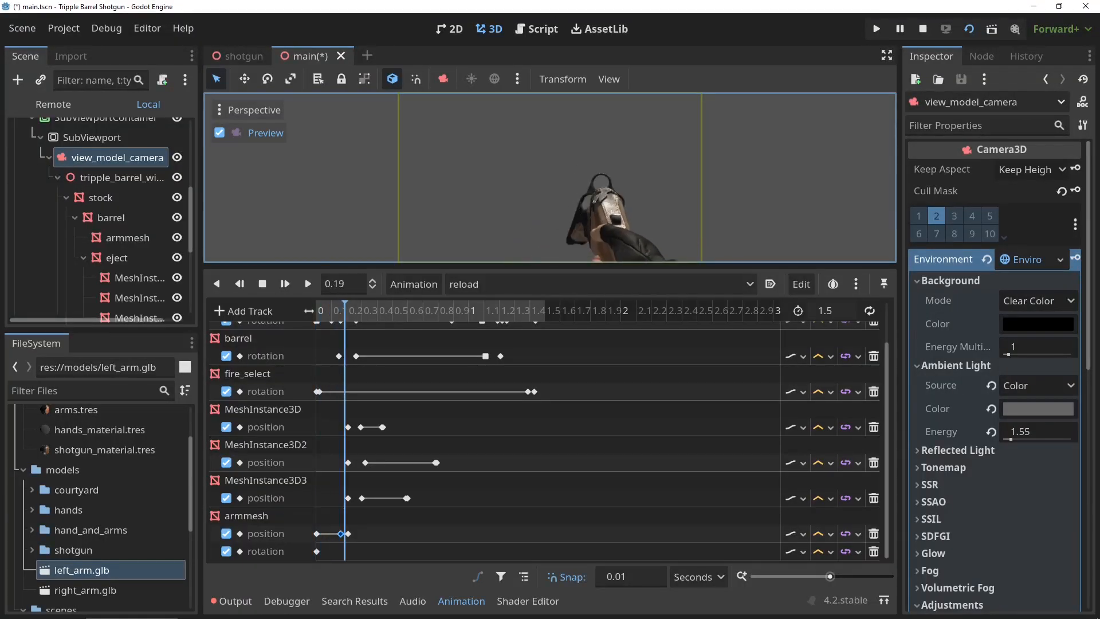
Move and rotate the left armmesh at 0.27 s of the reload animation and insert a key on its position track
{"action": "left_click", "coordinate": [348, 534]}
{"action": "left_click", "coordinate": [356, 310]}
{"action": "left_click", "coordinate": [220, 132]}
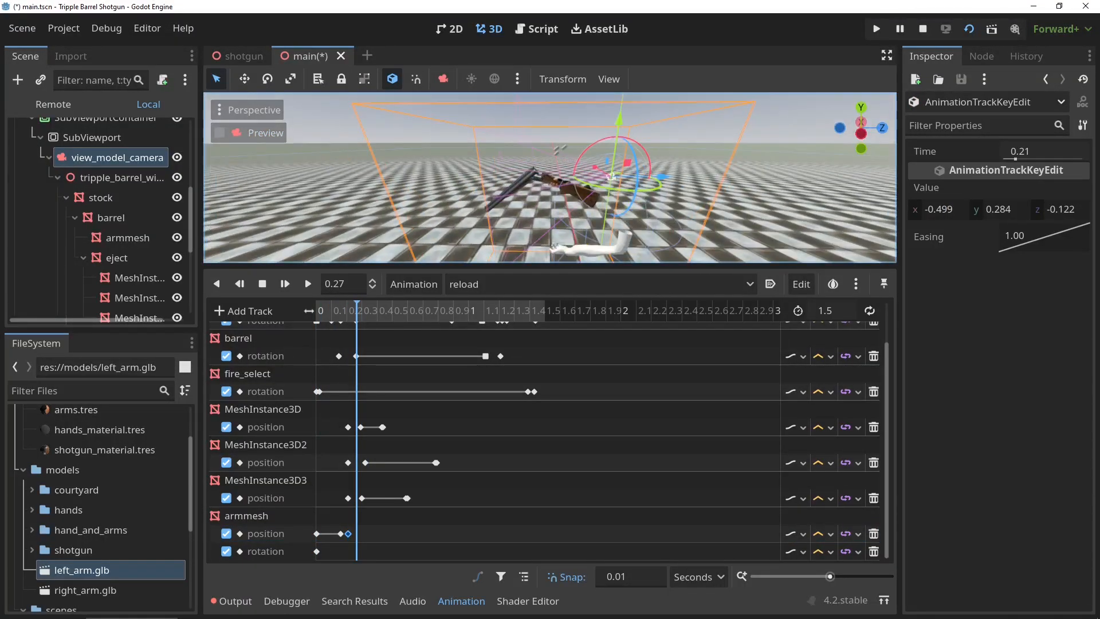
{"action": "left_click", "coordinate": [128, 237]}
{"action": "left_click_drag", "start_coordinate": [532, 200], "coordinate": [576, 239]}
{"action": "middle_click_drag", "start_coordinate": [576, 240], "coordinate": [590, 229]}
{"action": "left_click_drag", "start_coordinate": [590, 229], "coordinate": [551, 240]}
{"action": "middle_click_drag", "start_coordinate": [550, 241], "coordinate": [619, 192]}
{"action": "left_click_drag", "start_coordinate": [538, 195], "coordinate": [516, 189]}
{"action": "middle_click_drag", "start_coordinate": [516, 189], "coordinate": [530, 192]}
{"action": "left_click_drag", "start_coordinate": [530, 192], "coordinate": [516, 213]}
{"action": "middle_click_drag", "start_coordinate": [516, 212], "coordinate": [412, 230]}
{"action": "left_click_drag", "start_coordinate": [408, 205], "coordinate": [424, 206]}
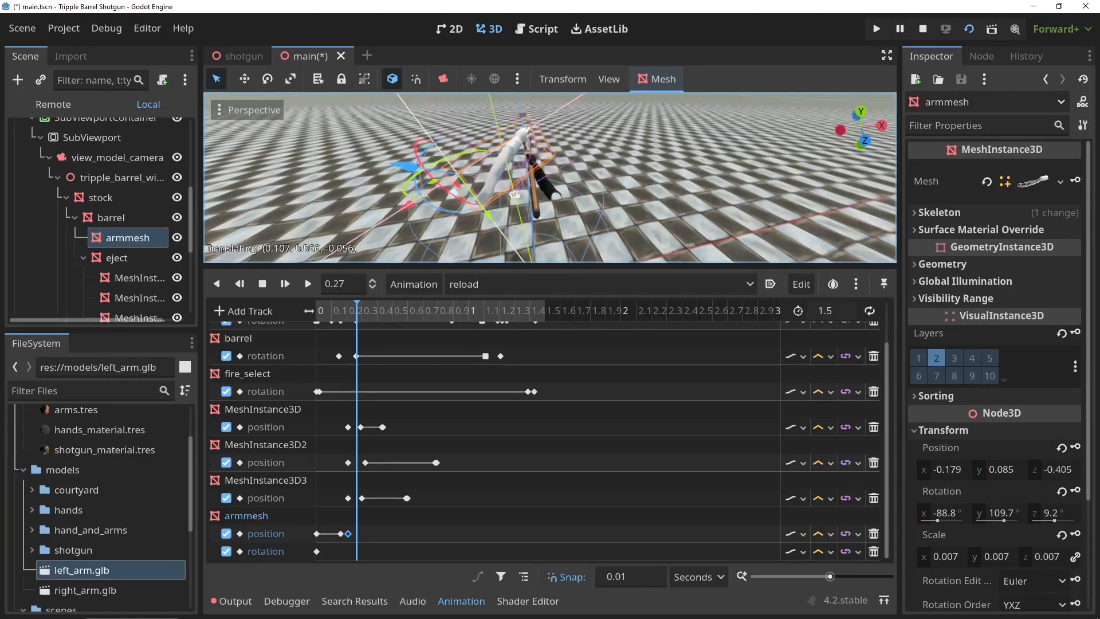
{"action": "right_click", "coordinate": [357, 533]}
{"action": "left_click", "coordinate": [390, 534]}
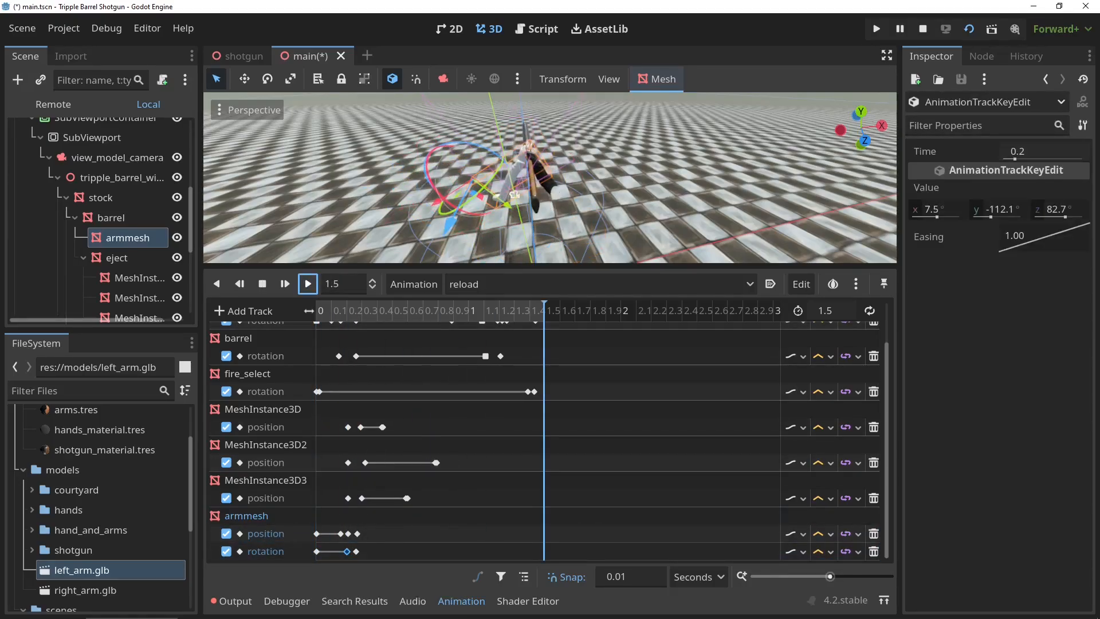
Play the reload animation from its start through the view_model_camera preview
{"action": "left_click", "coordinate": [316, 534]}
{"action": "left_click", "coordinate": [318, 311]}
{"action": "left_click", "coordinate": [117, 157]}
{"action": "left_click", "coordinate": [220, 133]}
{"action": "left_click", "coordinate": [307, 284]}
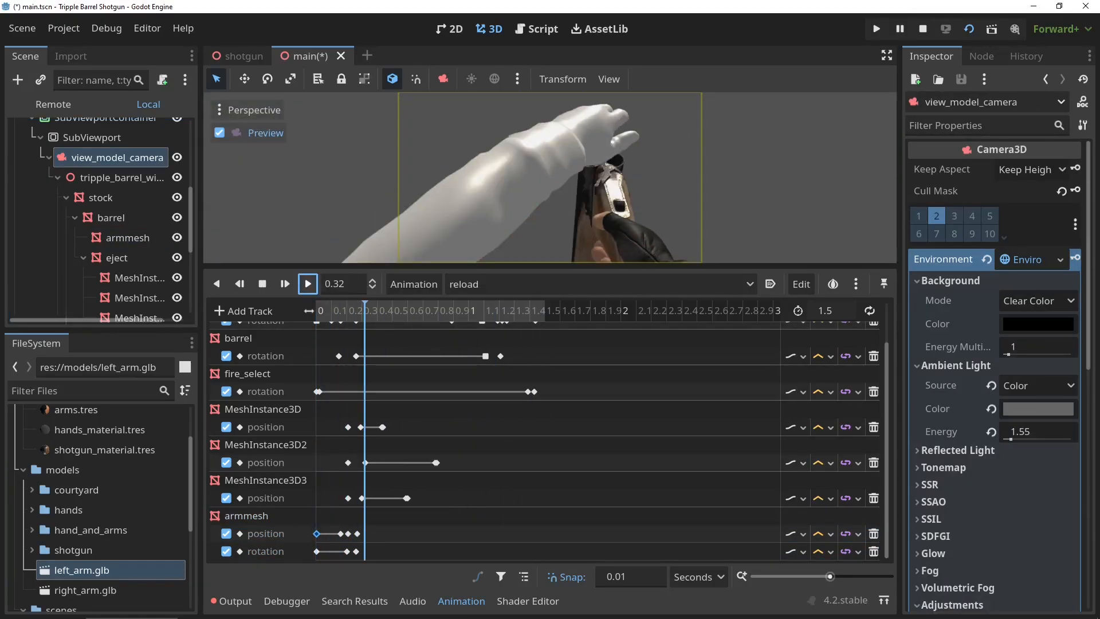
Shift armmesh's last two rotation keys earlier in the reload animation, placing the final one at 0.15 s, and leave the camera preview
{"action": "left_click_drag", "start_coordinate": [346, 551], "coordinate": [329, 551]}
{"action": "left_click_drag", "start_coordinate": [333, 310], "coordinate": [360, 310]}
{"action": "left_click", "coordinate": [220, 133]}
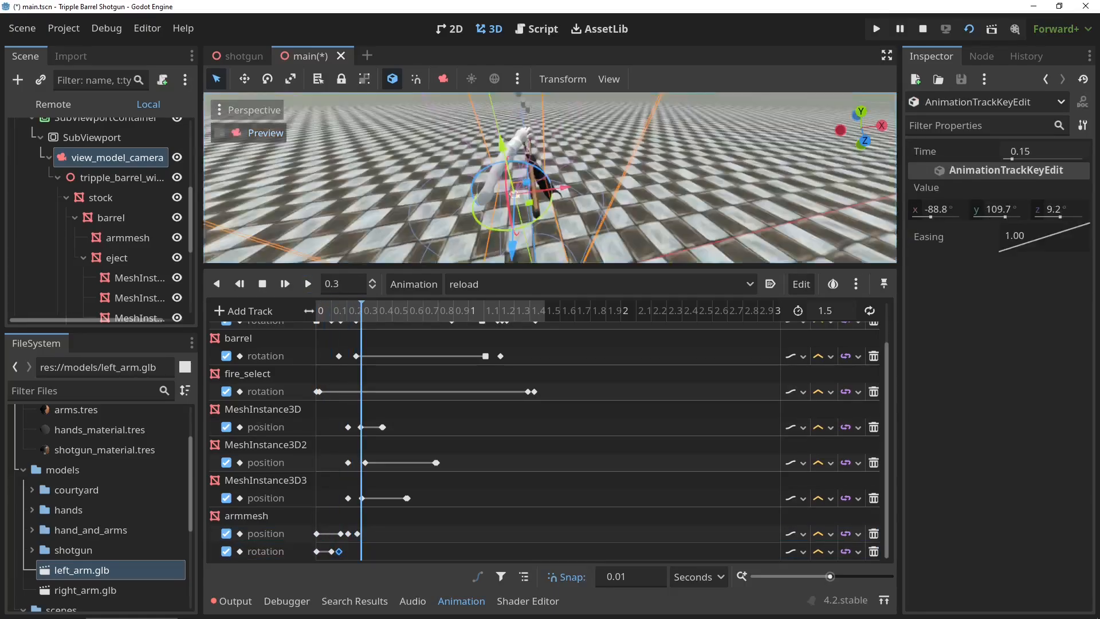
Replace armmesh's position key at 0.21 s of the reload animation with the arm placed at -0.455, 0.281, -0.522
{"action": "middle_click_drag", "start_coordinate": [550, 178], "coordinate": [504, 183]}
{"action": "left_click", "coordinate": [350, 311]}
{"action": "key", "text": "Delete"}
{"action": "middle_click_drag", "start_coordinate": [573, 189], "coordinate": [521, 149]}
{"action": "left_click", "coordinate": [539, 195]}
{"action": "scroll", "coordinate": [538, 178], "scroll_direction": "up", "scroll_amount": 3}
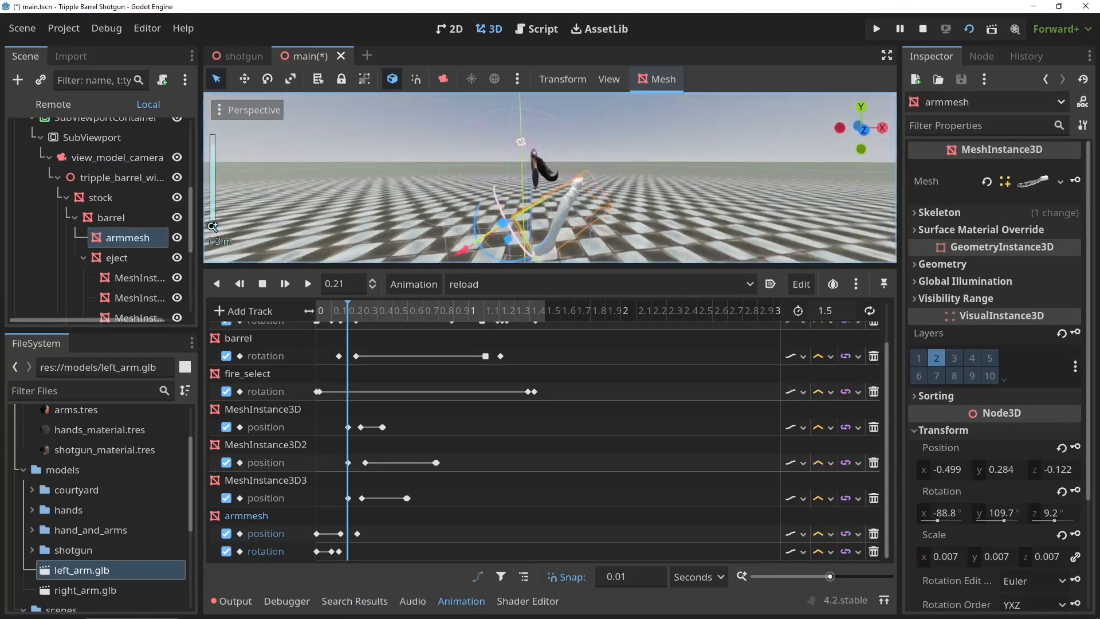
{"action": "left_click_drag", "start_coordinate": [342, 311], "coordinate": [354, 311]}
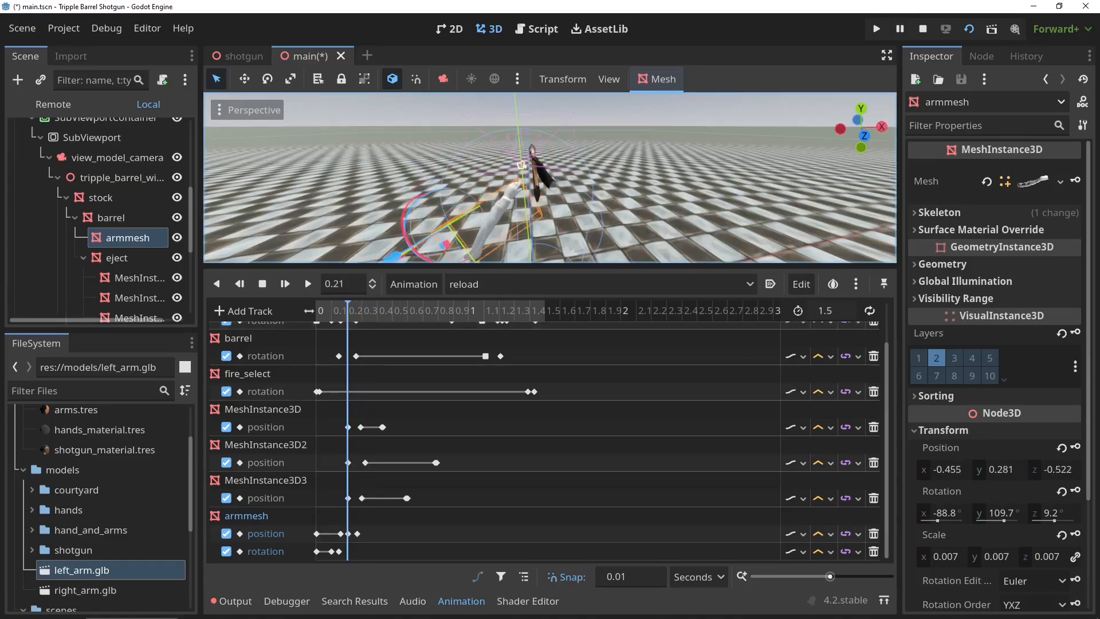
Move armmesh's two position keys following 0.2 s slightly later on the reload timeline
{"action": "left_click_drag", "start_coordinate": [348, 534], "coordinate": [356, 534]}
{"action": "left_click_drag", "start_coordinate": [357, 534], "coordinate": [364, 533]}
{"action": "key", "text": "shift+d"}
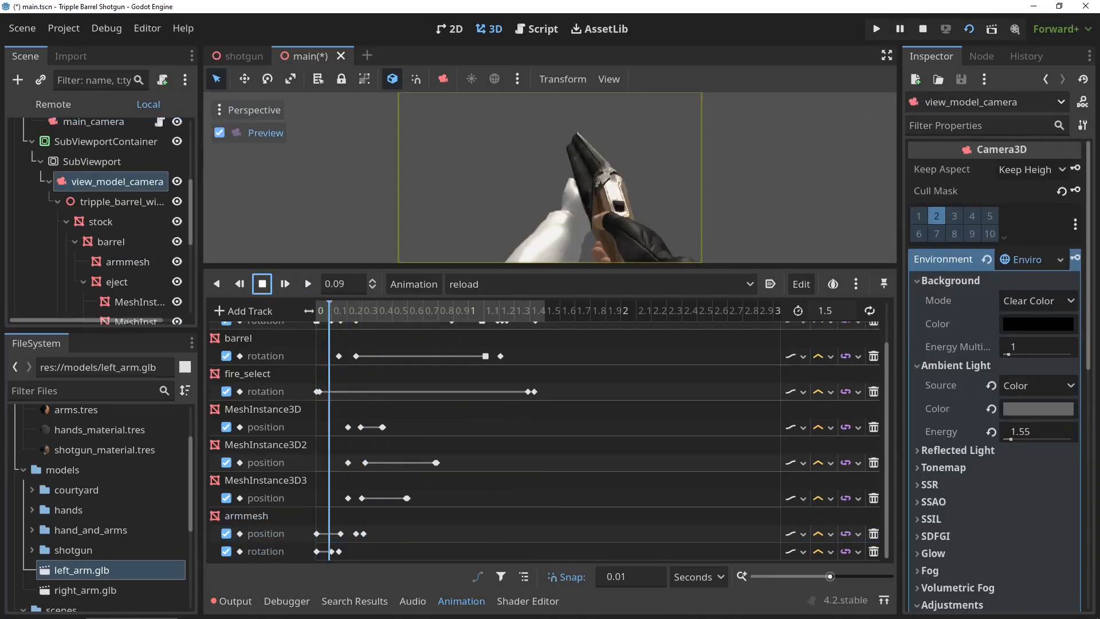
{"action": "right_click", "coordinate": [341, 534]}
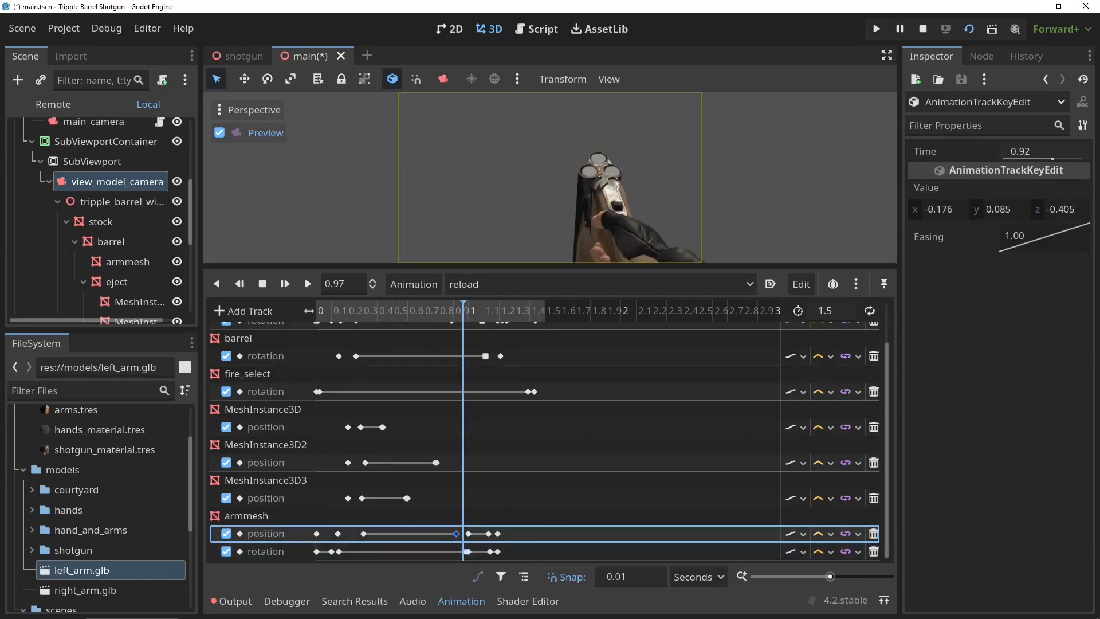
Run the project and trigger a reload to check the left arm's movement in game
{"action": "key", "text": "F5"}
{"action": "key", "text": "r"}
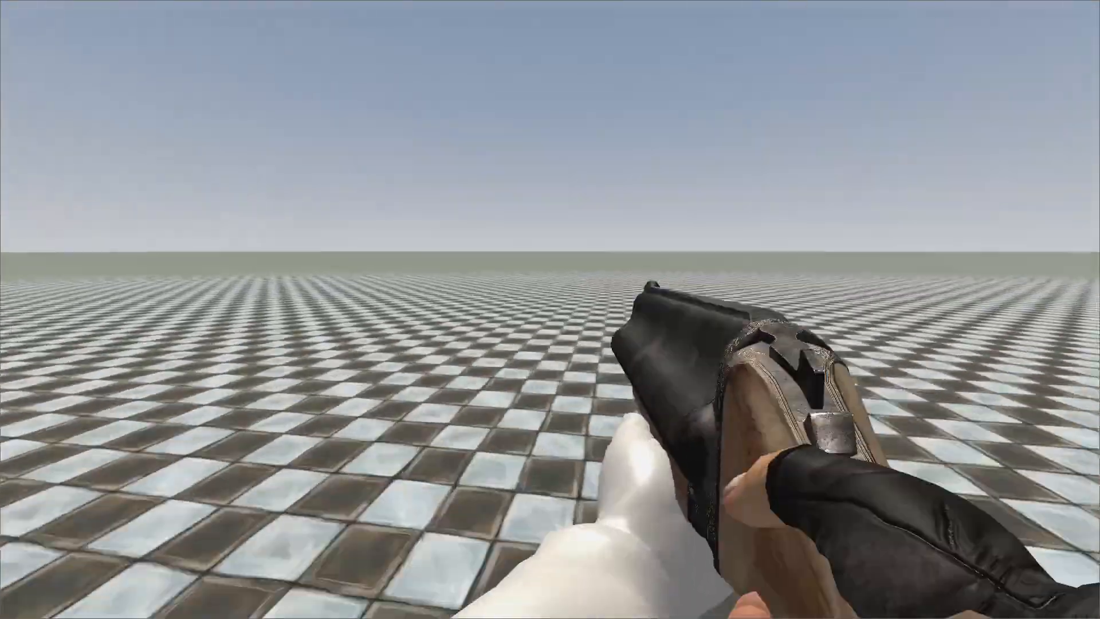
{"action": "key", "text": "Escape"}
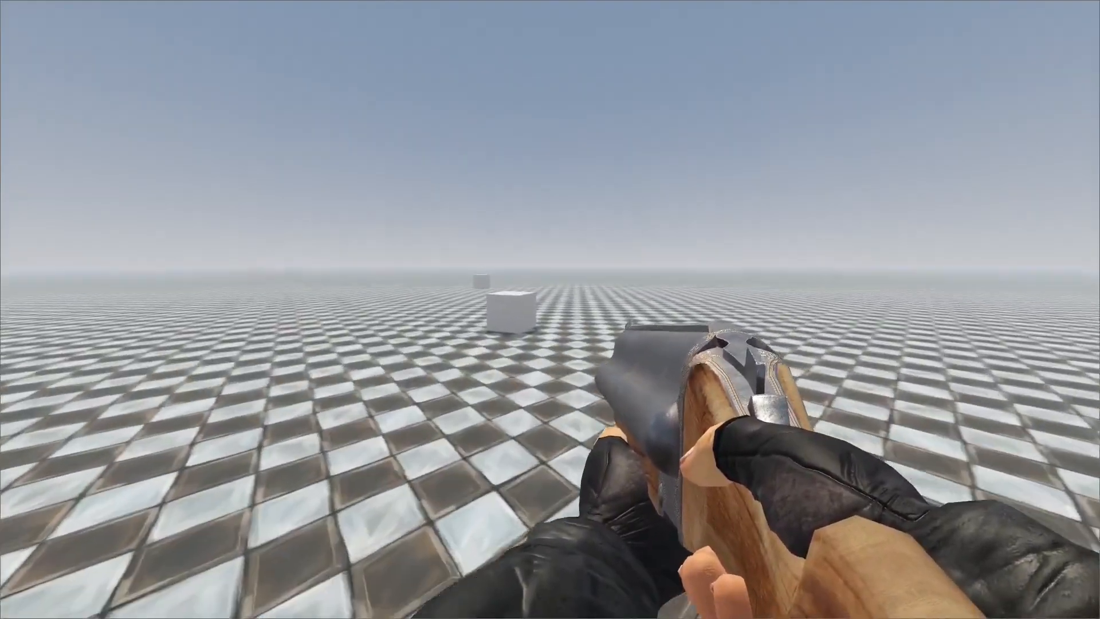
{"action": "key", "text": "w"}
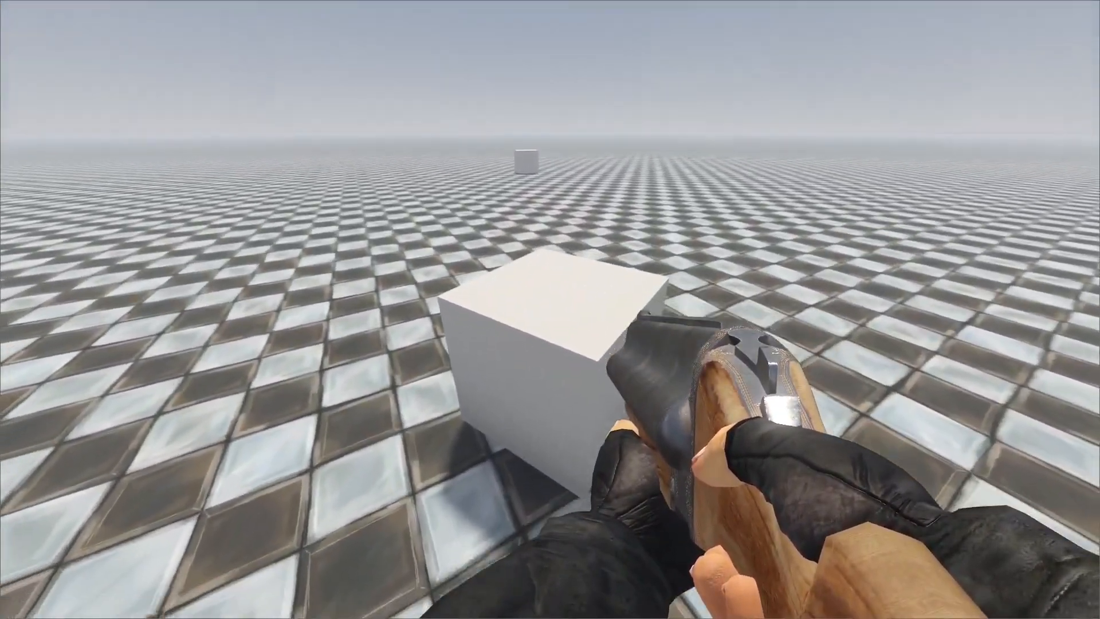
{"action": "key", "text": "e"}
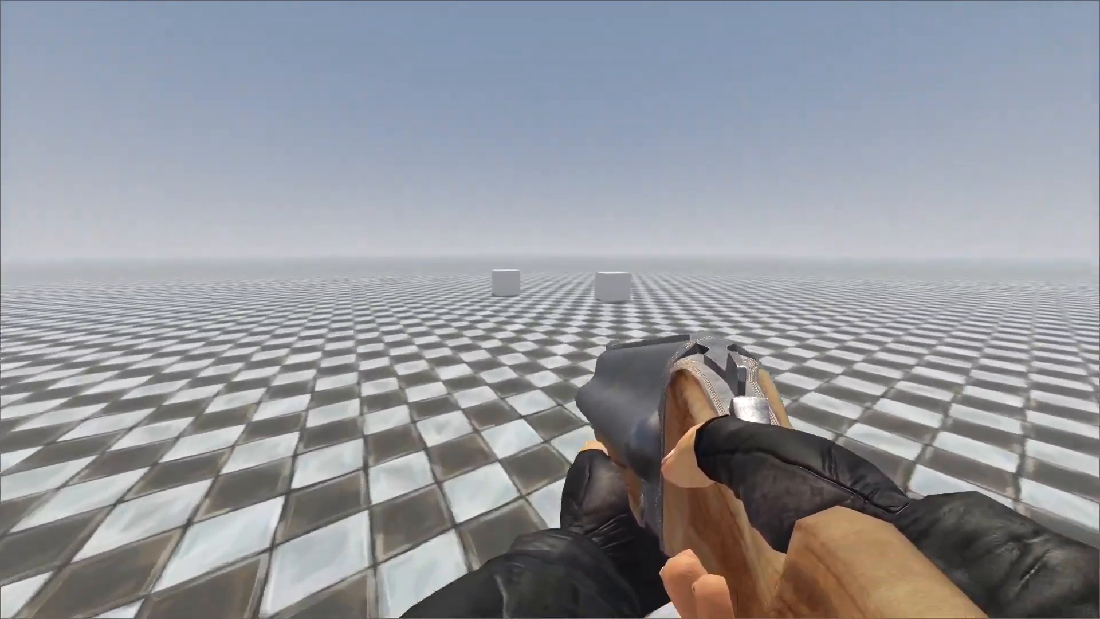
{"action": "key", "text": "w"}
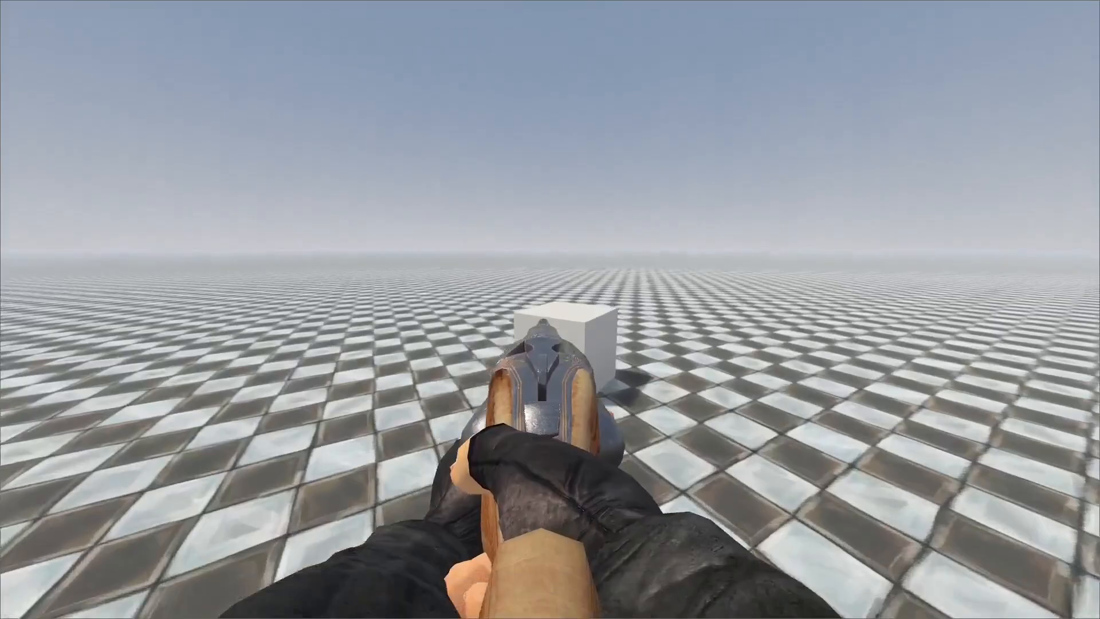
{"action": "left_click", "coordinate": [551, 309]}
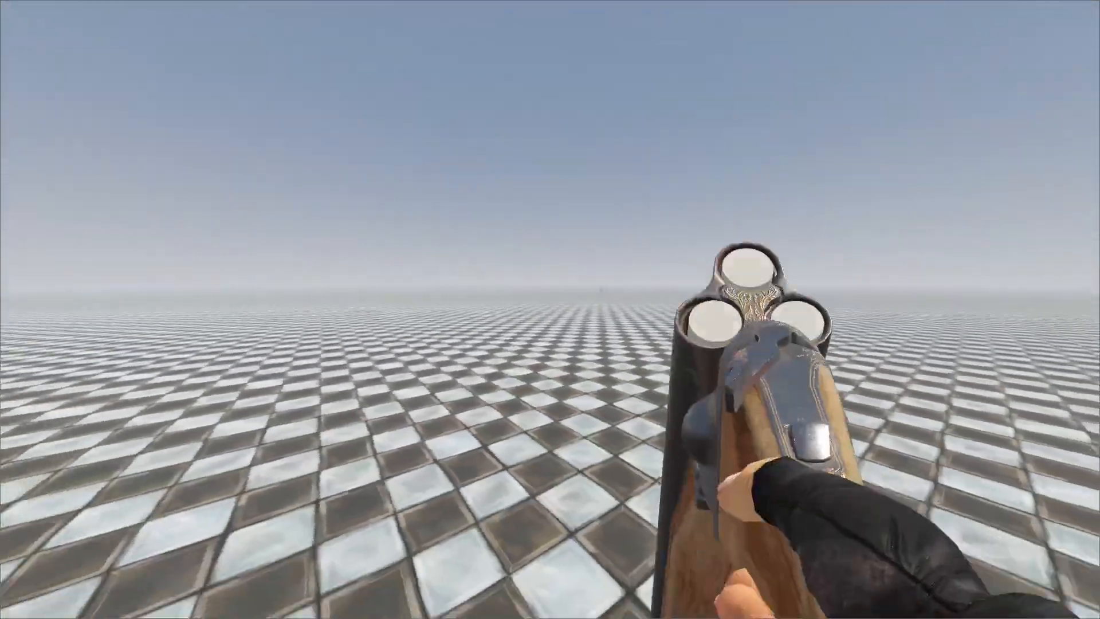
{"action": "key", "text": "w"}
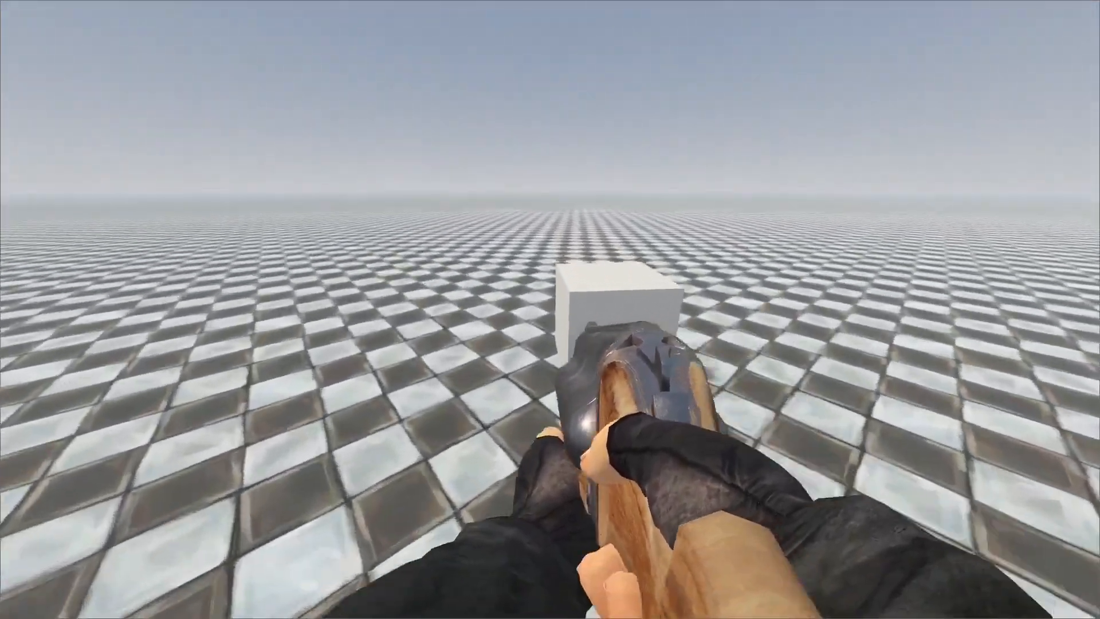
{"action": "left_click", "coordinate": [550, 309]}
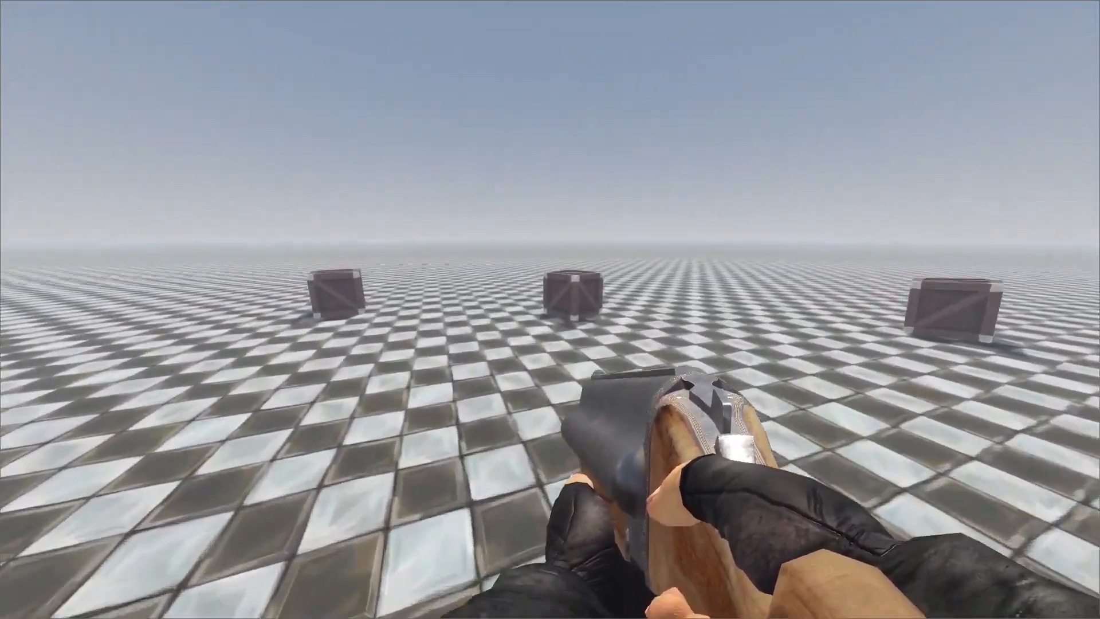
{"action": "key", "text": "w"}
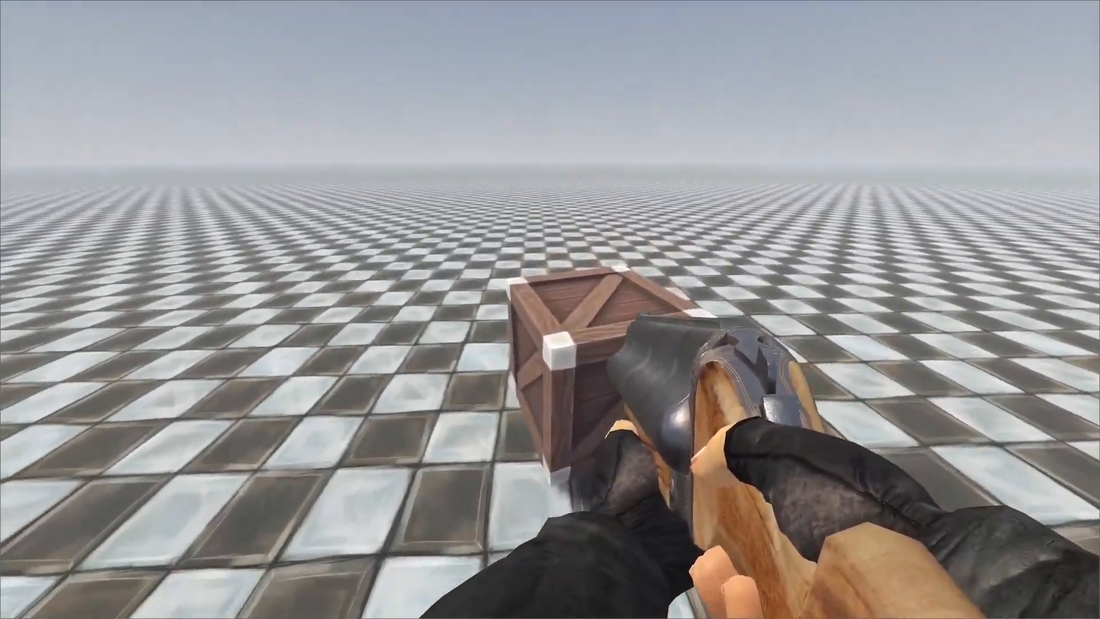
{"action": "left_click", "coordinate": [550, 309]}
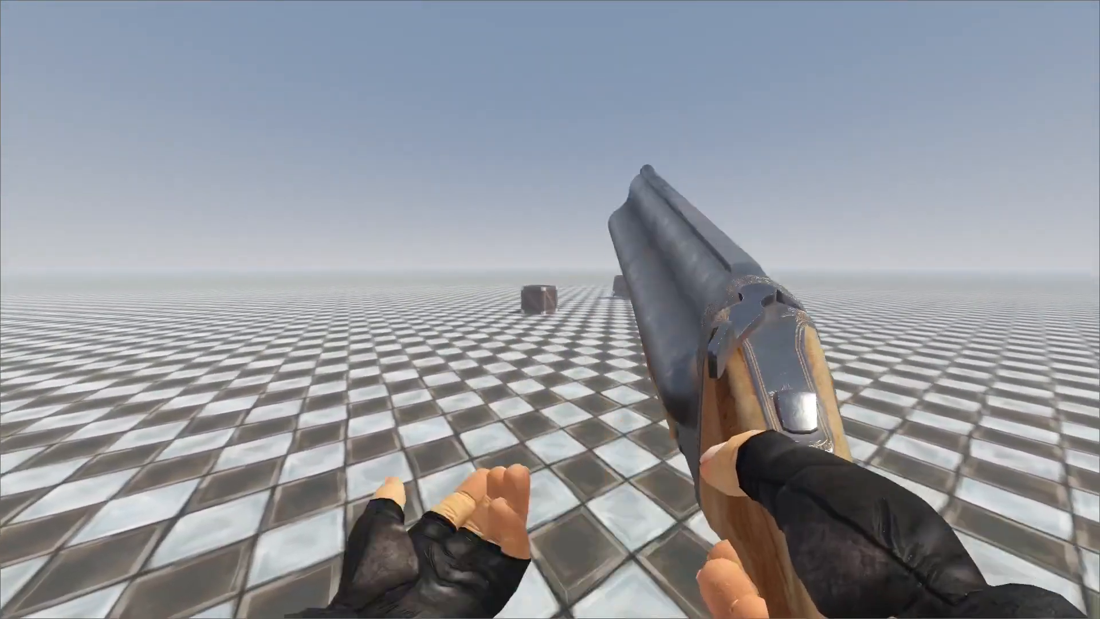
{"action": "key", "text": "d"}
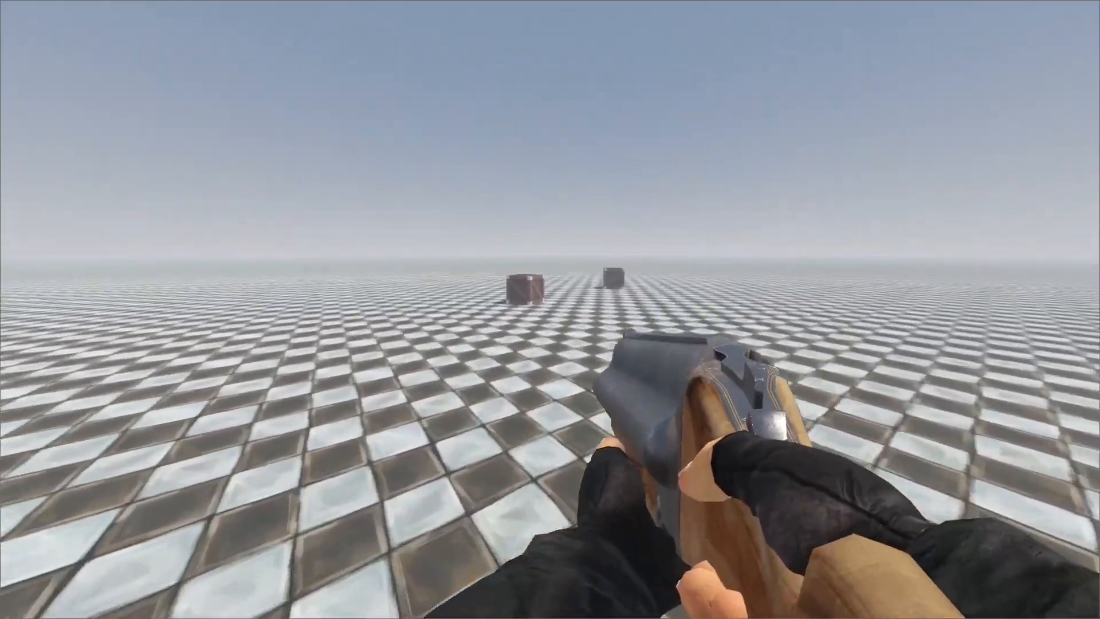
{"action": "key", "text": "w"}
{"action": "key", "text": "w"}
{"action": "key", "text": "a"}
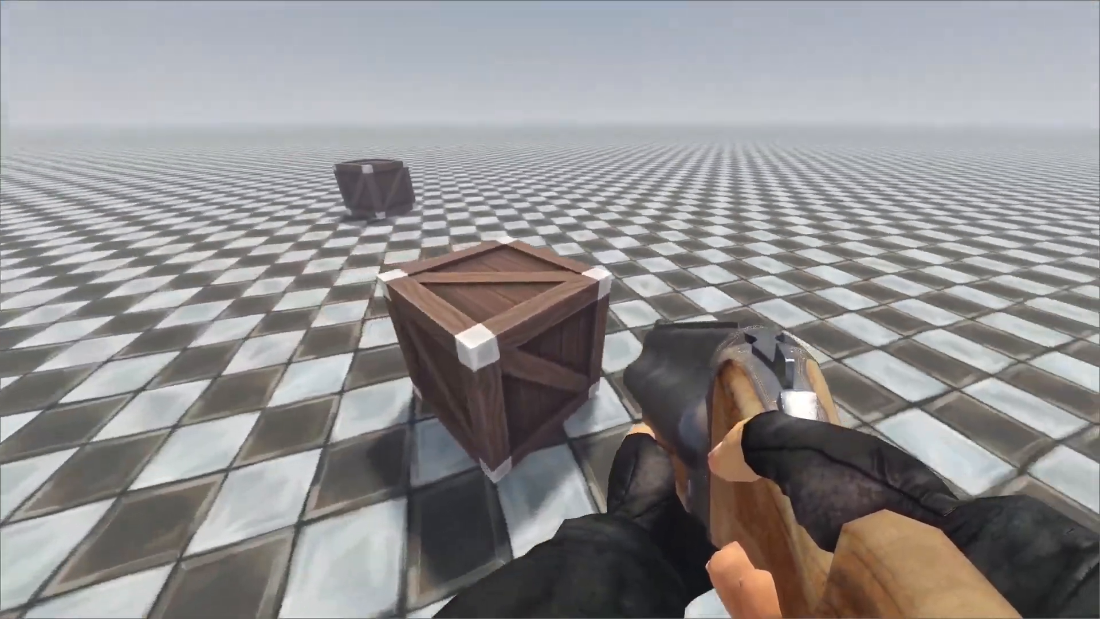
{"action": "right_click", "coordinate": [551, 309]}
{"action": "left_click", "coordinate": [550, 310]}
{"action": "left_click", "coordinate": [550, 309]}
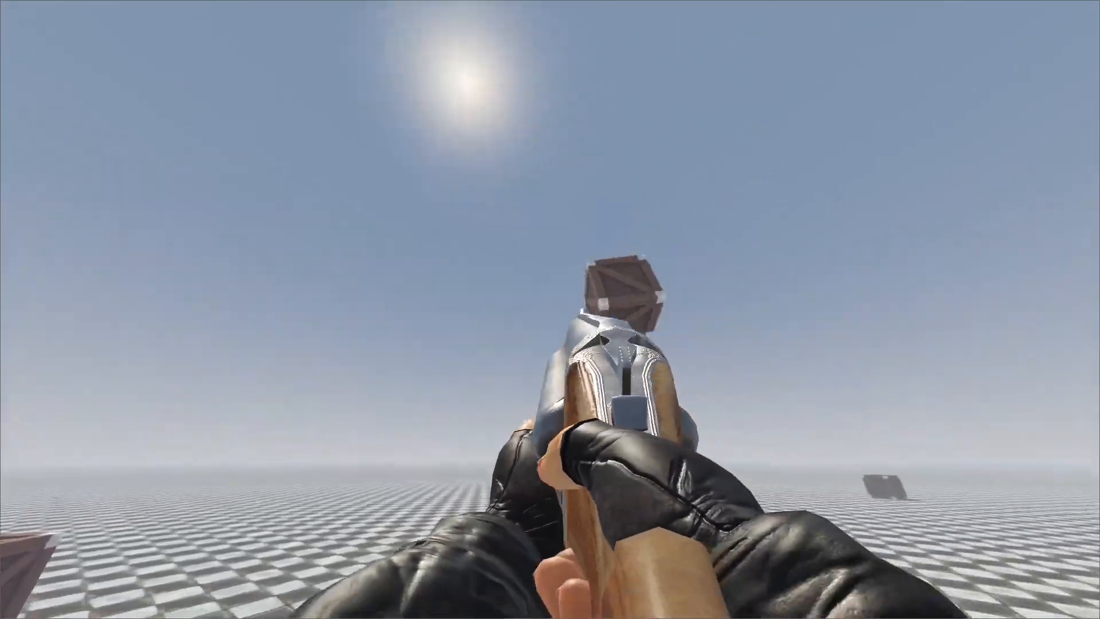
{"action": "key", "text": "r"}
{"action": "key", "text": "w"}
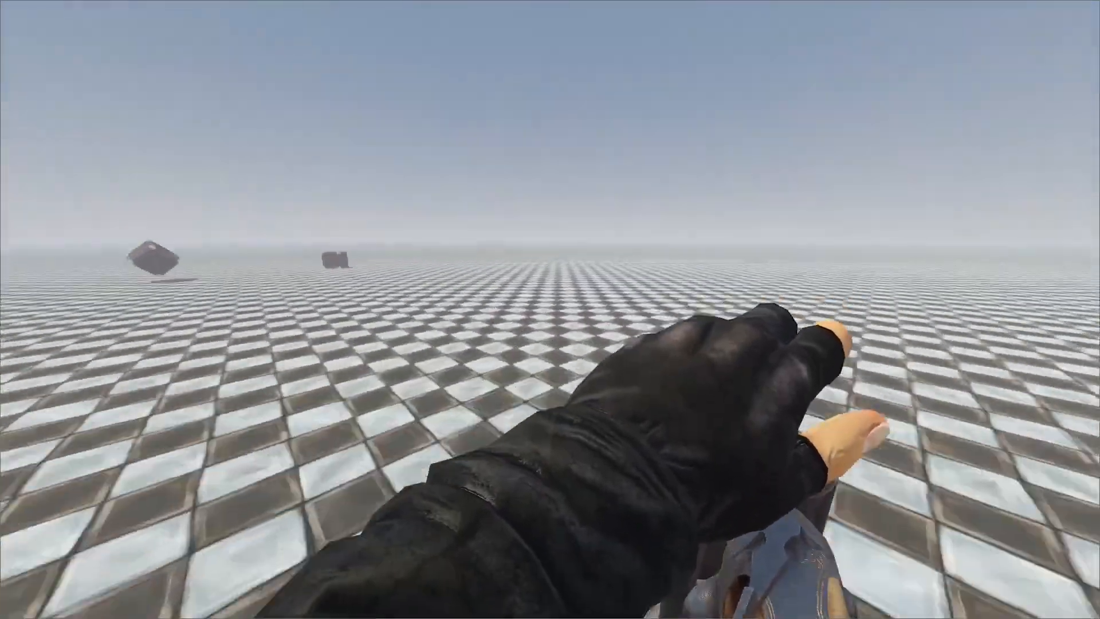
{"action": "key", "text": "w"}
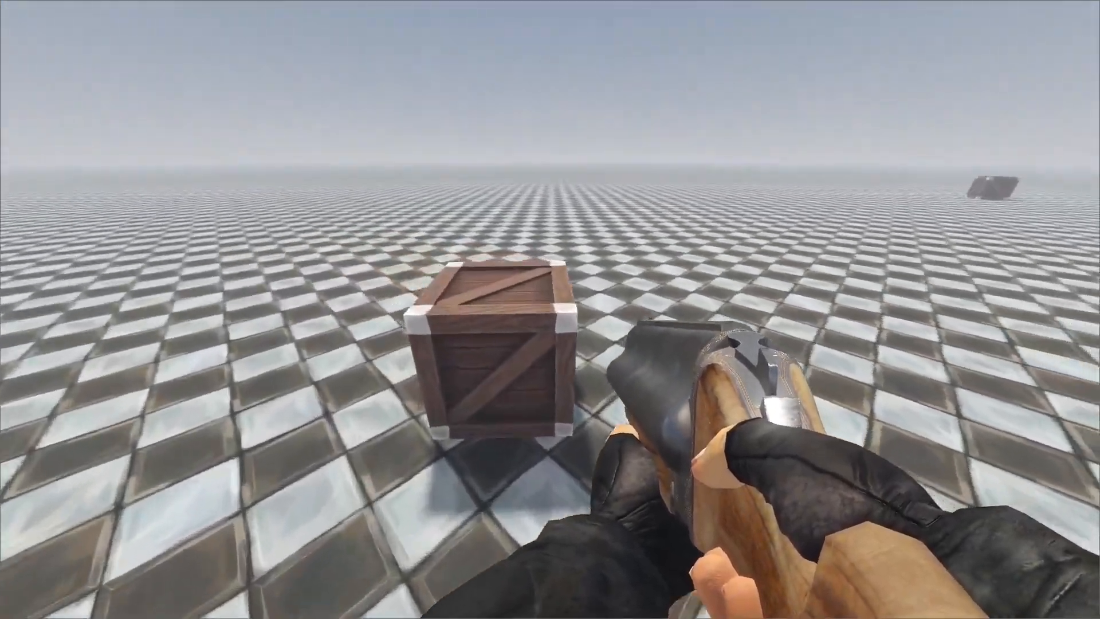
{"action": "left_click", "coordinate": [551, 309]}
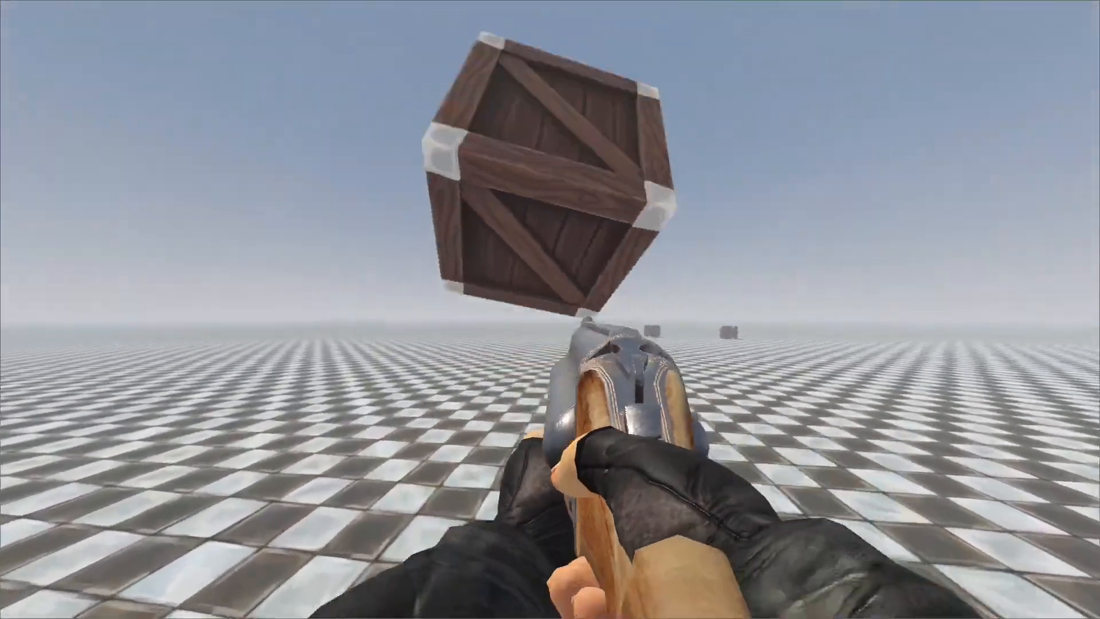
{"action": "left_click", "coordinate": [551, 310]}
{"action": "left_click", "coordinate": [550, 310]}
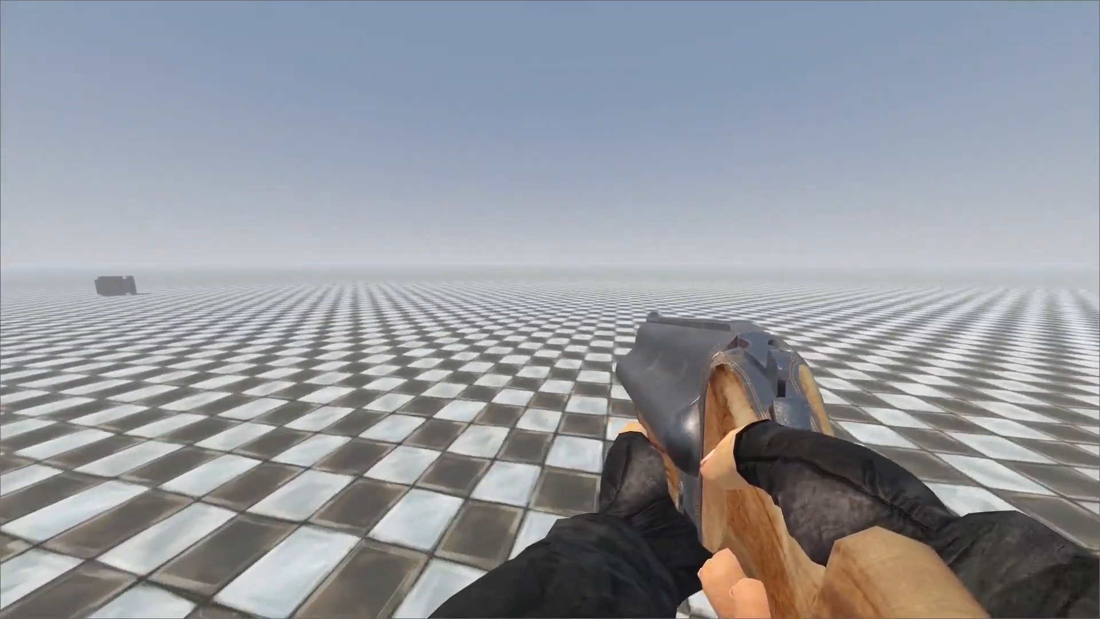
{"action": "key", "text": "r"}
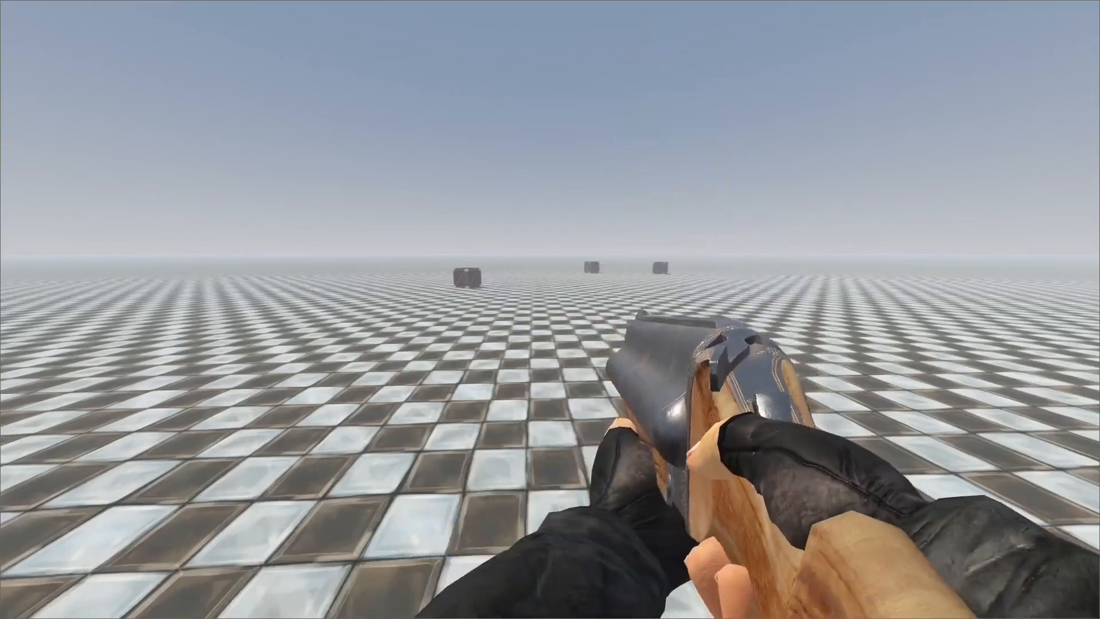
{"action": "key", "text": "w"}
{"action": "key", "text": "w"}
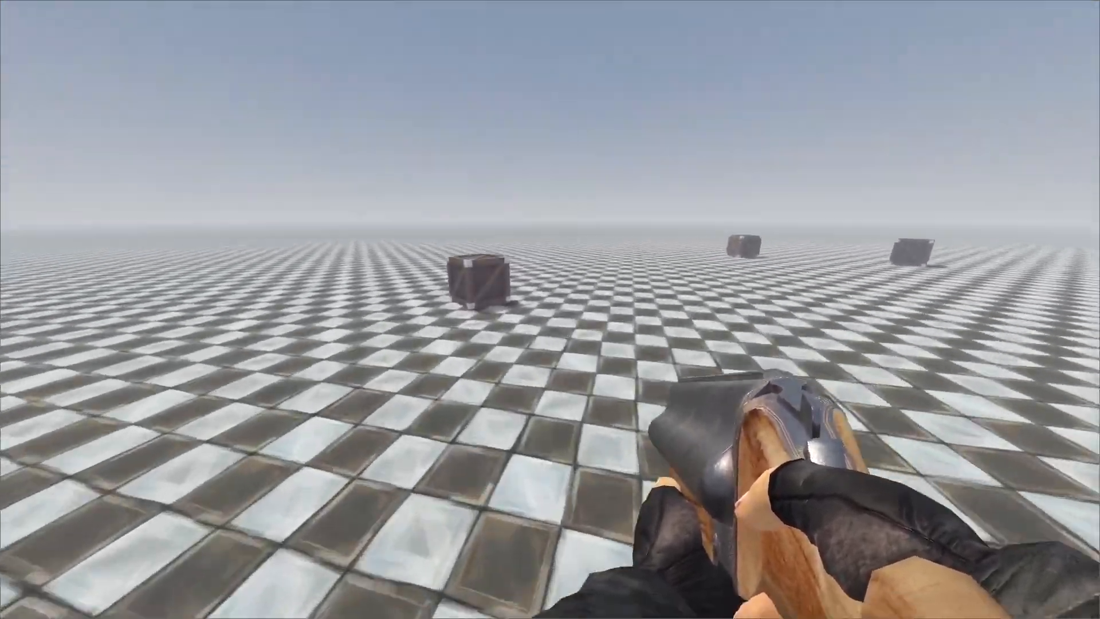
{"action": "key", "text": "w"}
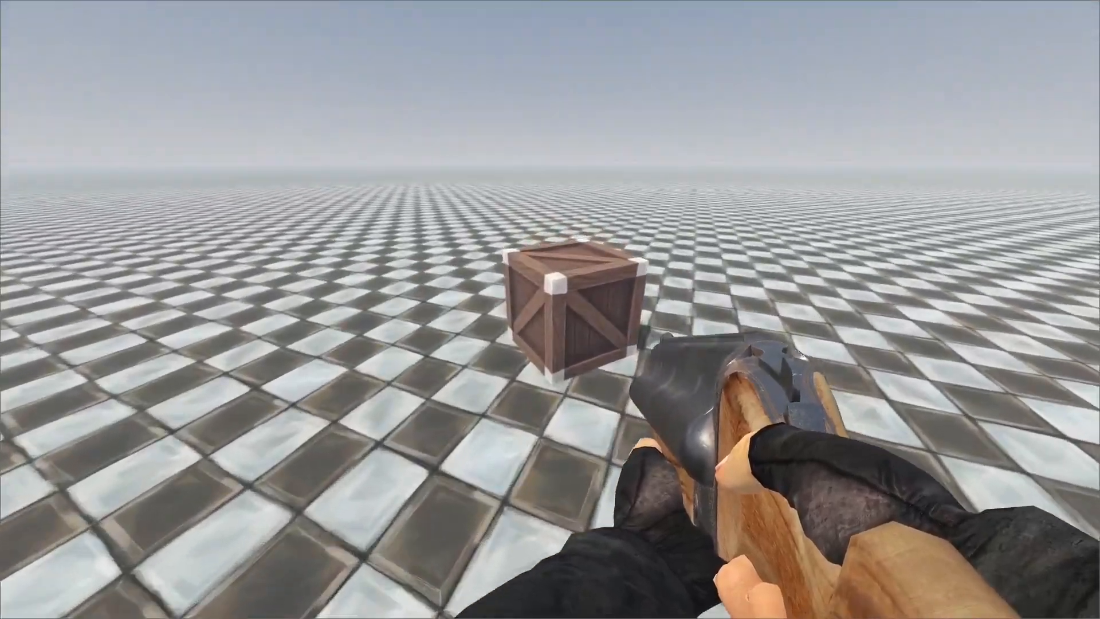
{"action": "left_click", "coordinate": [550, 310]}
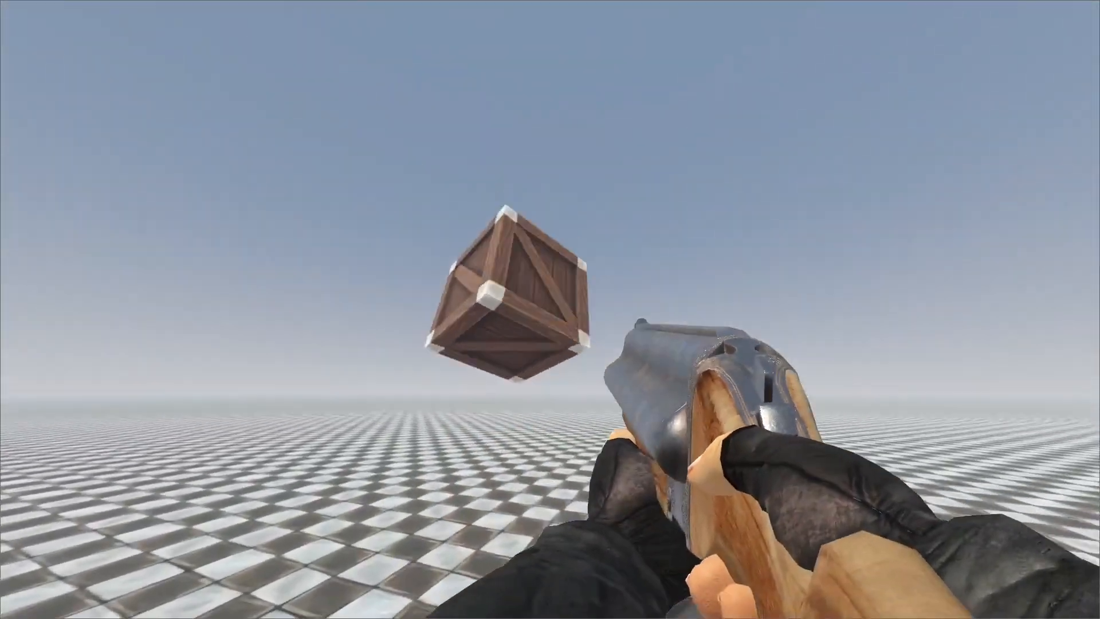
{"action": "right_click", "coordinate": [550, 309]}
{"action": "key", "text": "r"}
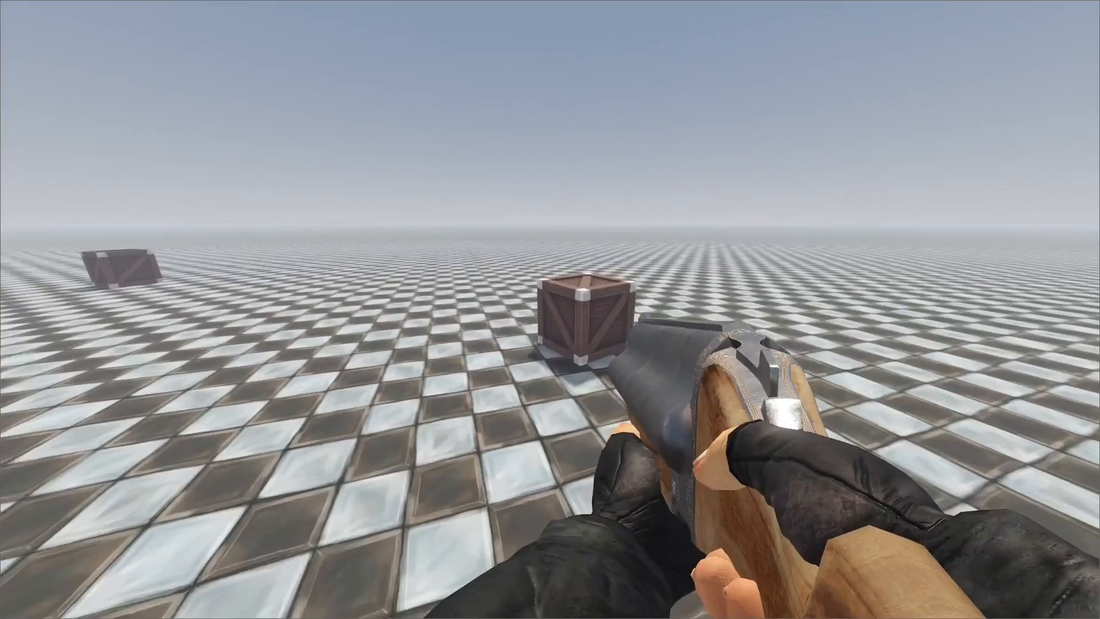
{"action": "left_click", "coordinate": [550, 309]}
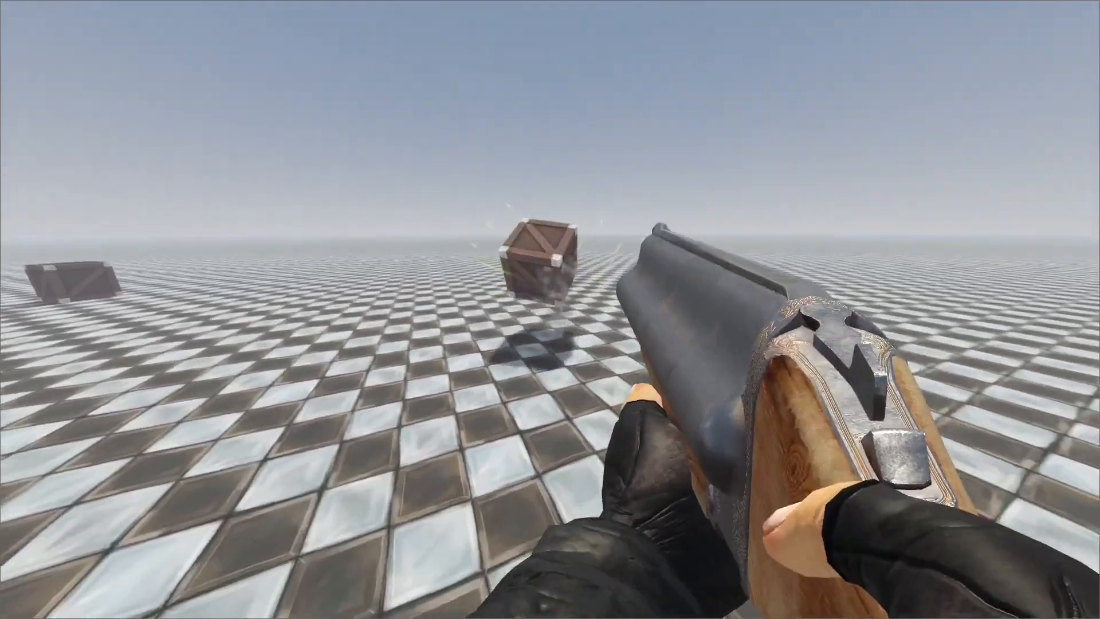
{"action": "left_click", "coordinate": [550, 310]}
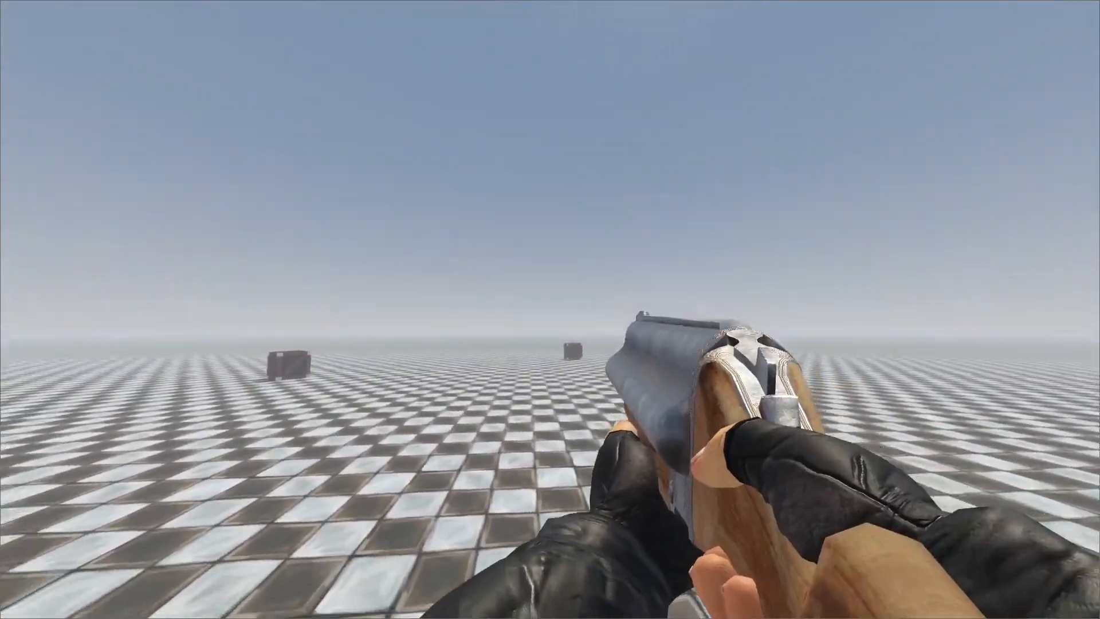
{"action": "key", "text": "r"}
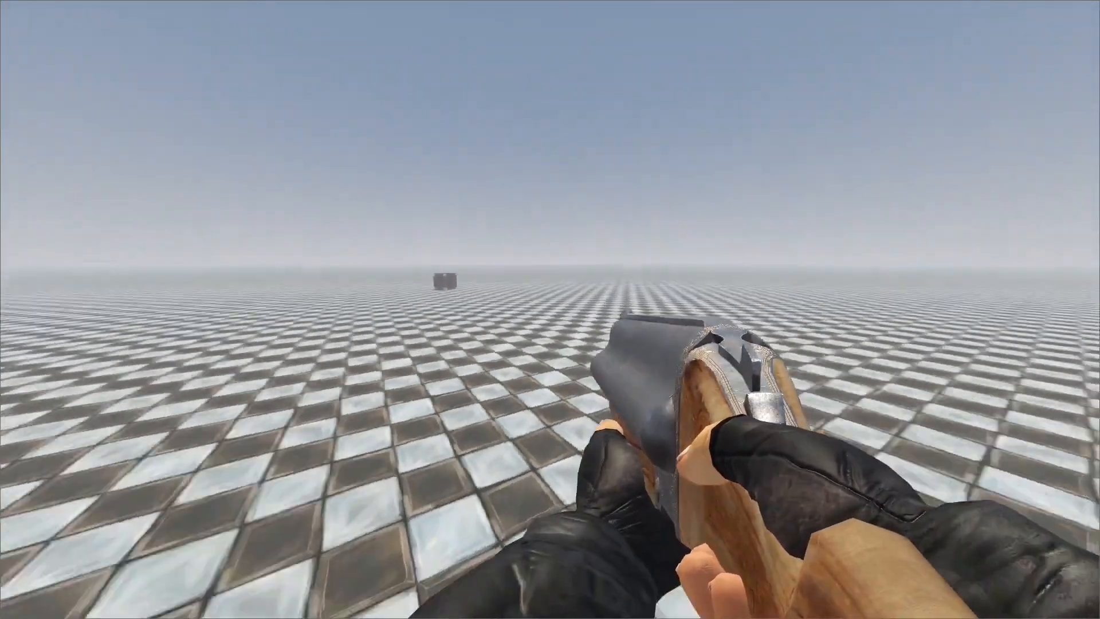
{"action": "key", "text": "w"}
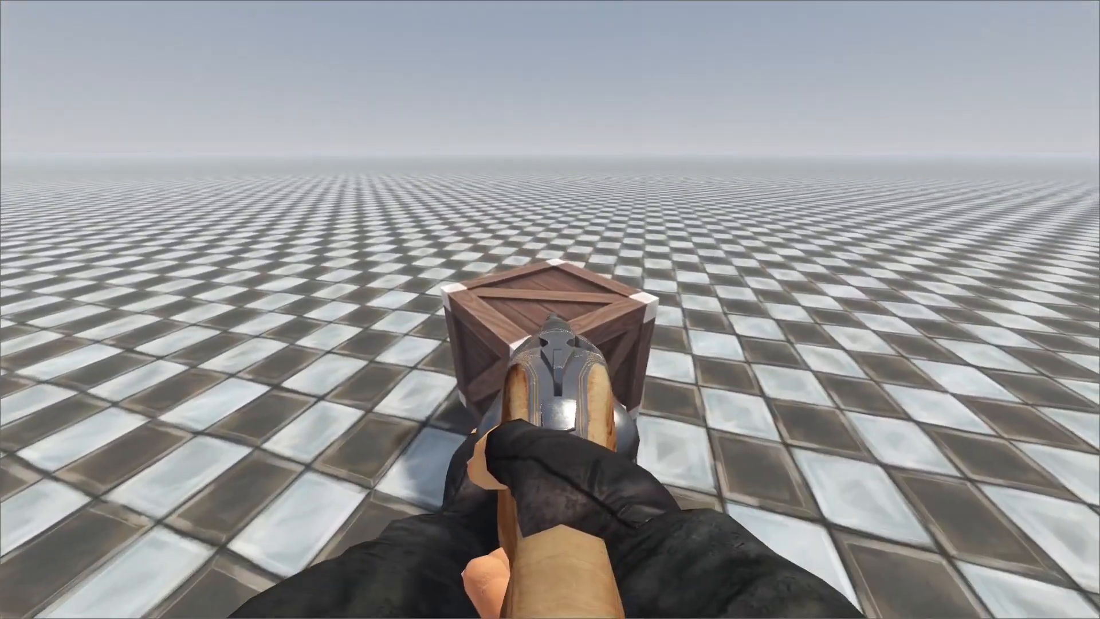
{"action": "left_click", "coordinate": [550, 310]}
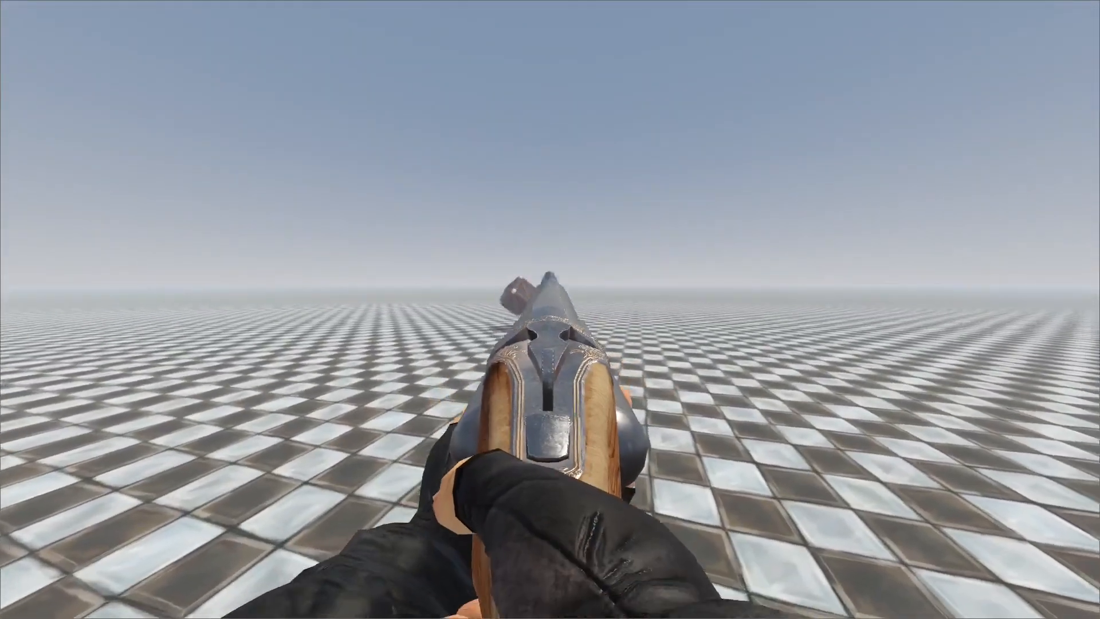
{"action": "left_click", "coordinate": [550, 310]}
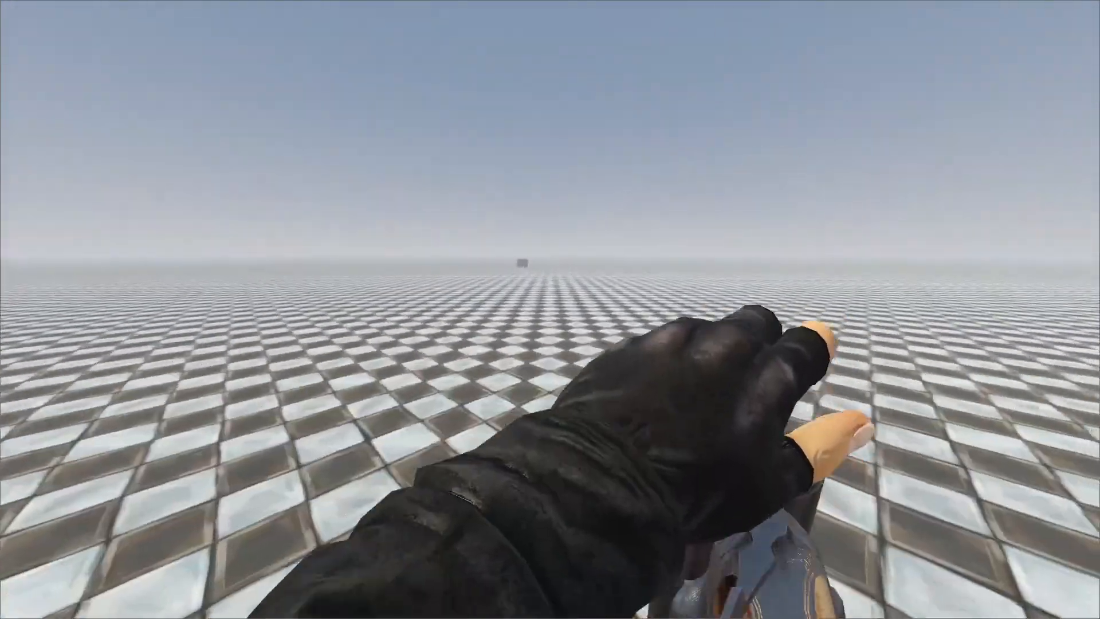